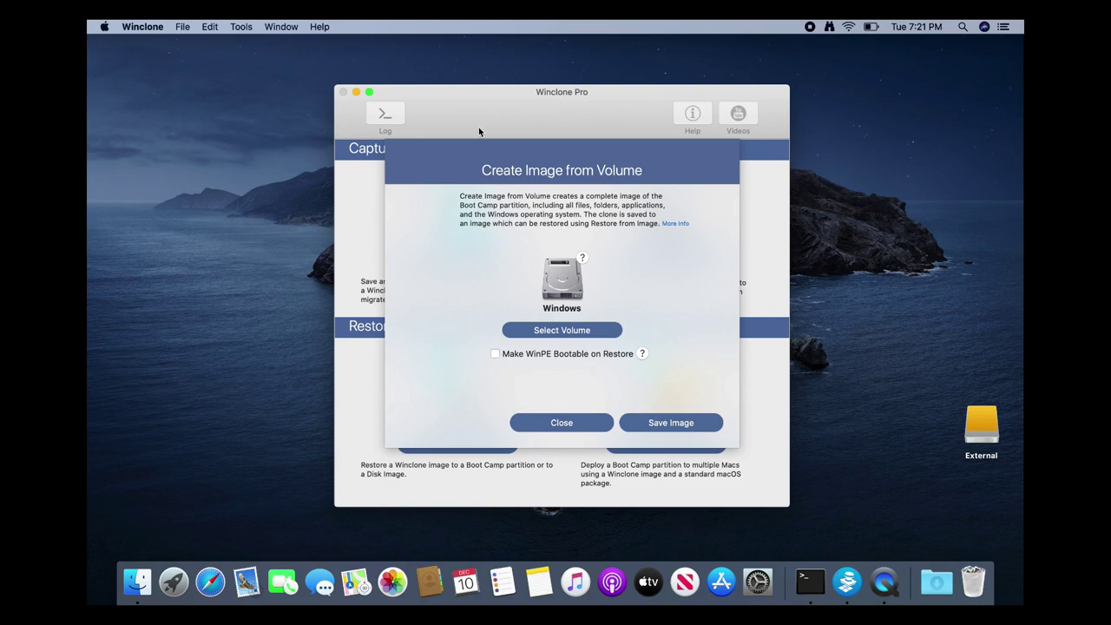
- Show the computer's volume list in Finder and select the Windows volume
left_click(293, 173)
key("super+shift+g")
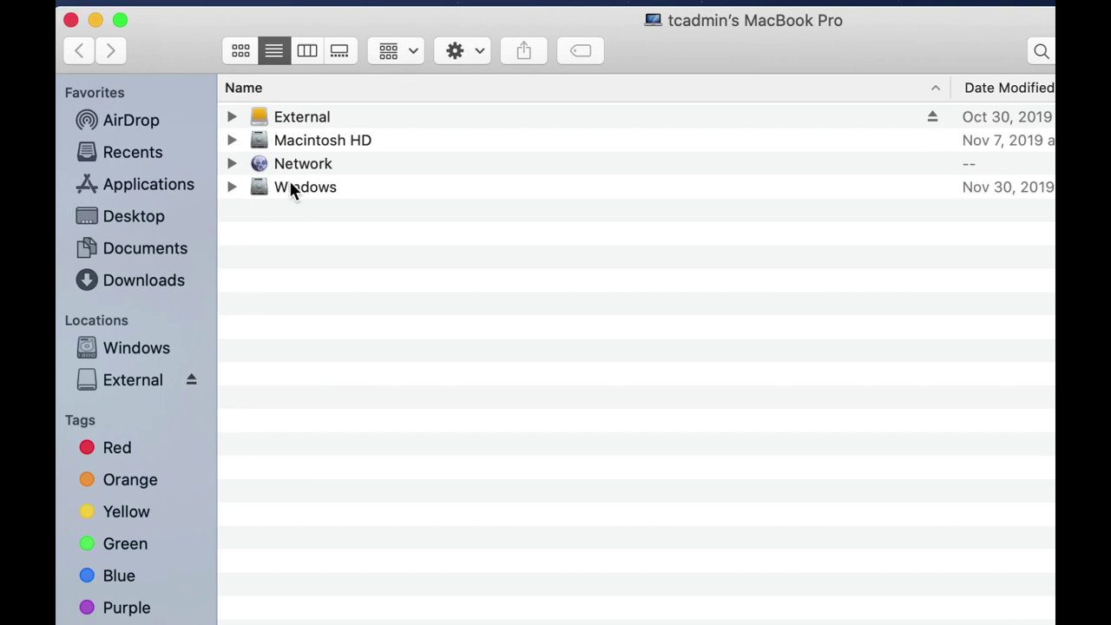
left_click(275, 173)
left_click(233, 187)
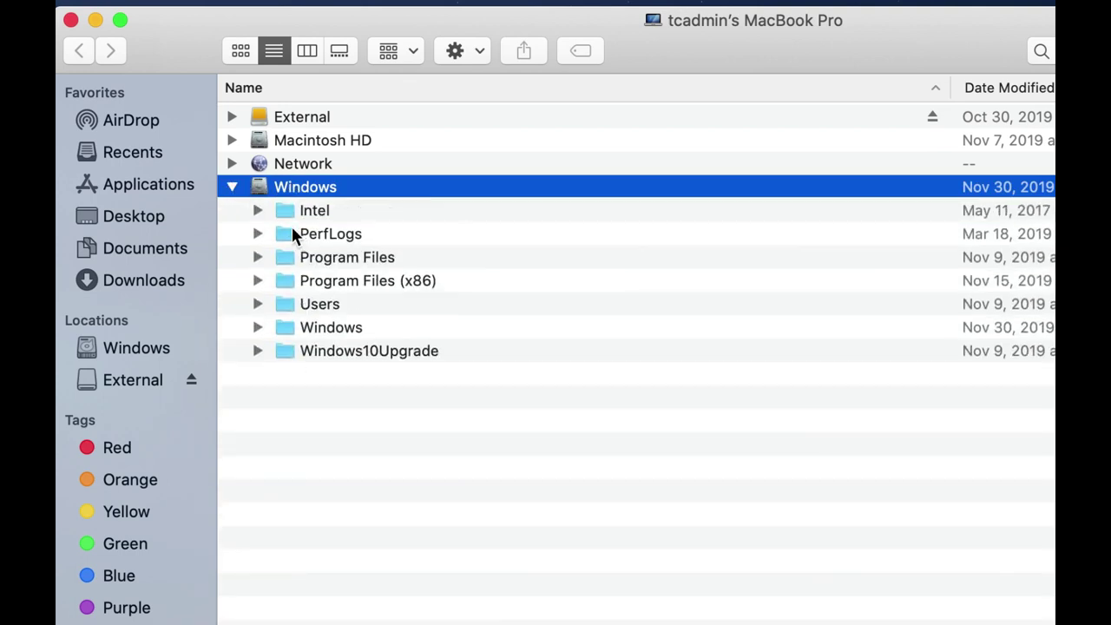
left_click(233, 186)
- Read the Windows volume's info: 425.4 GB capacity, 359.38 GB available, about 66 GB used
key("super+i")
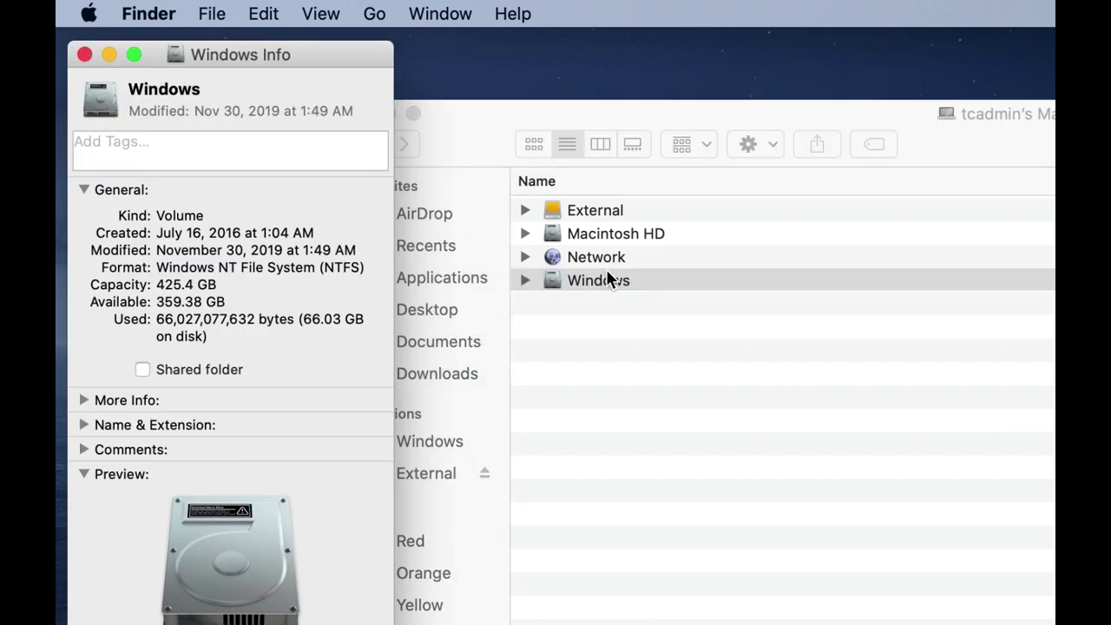
left_click_drag(156, 285, 246, 284)
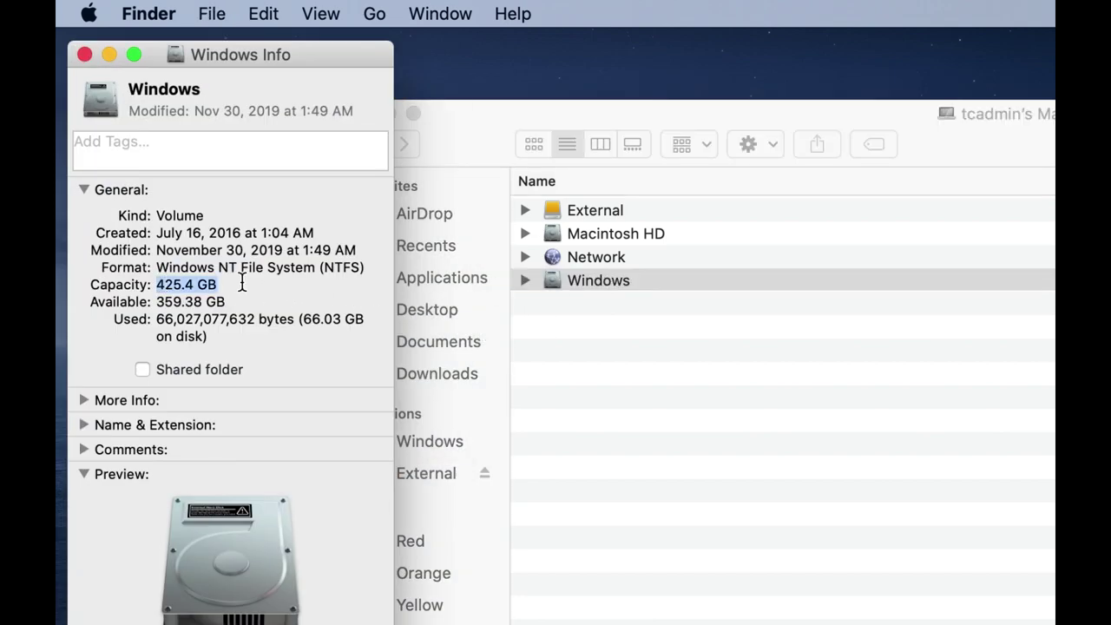
double_click(183, 335)
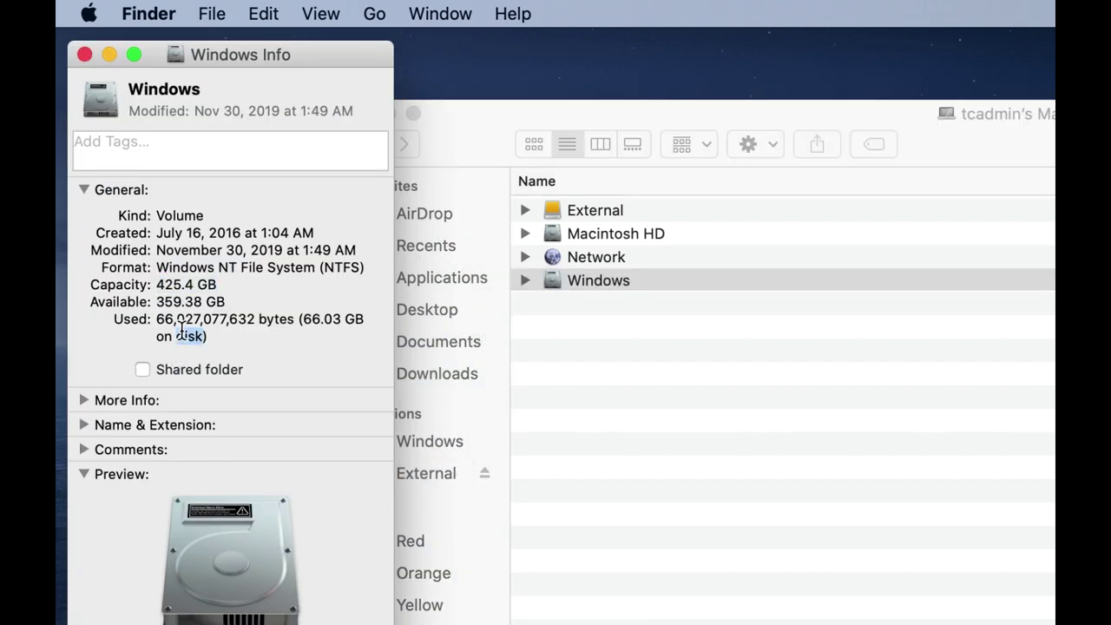
double_click(187, 301)
left_click(191, 306)
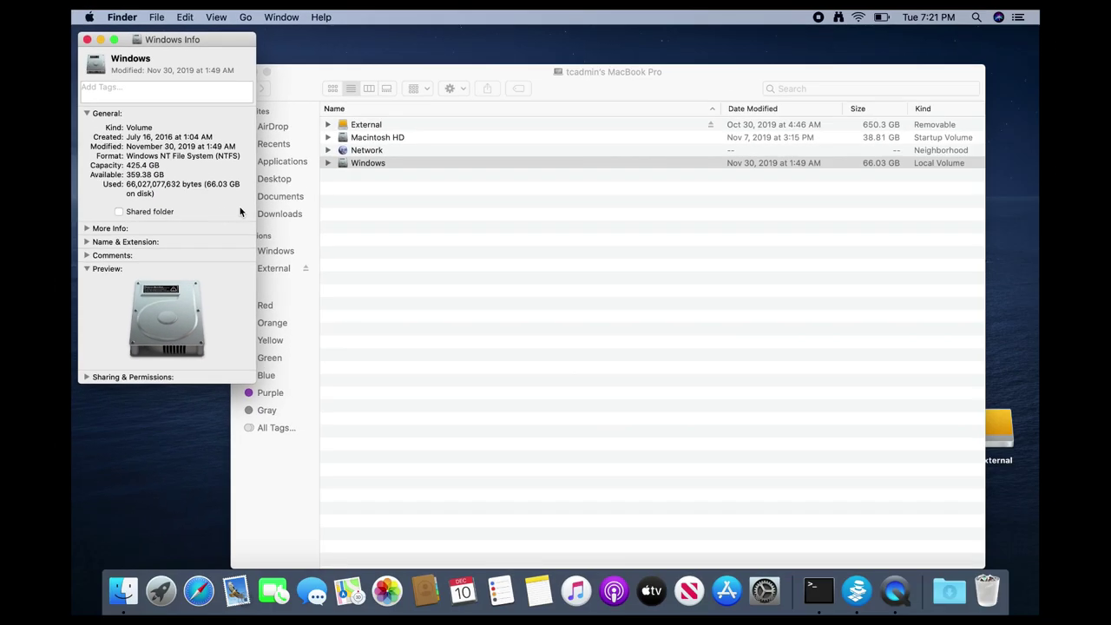
- Close the Finder windows and restart Create Image from Volume with Windows as the source
key("super+w")
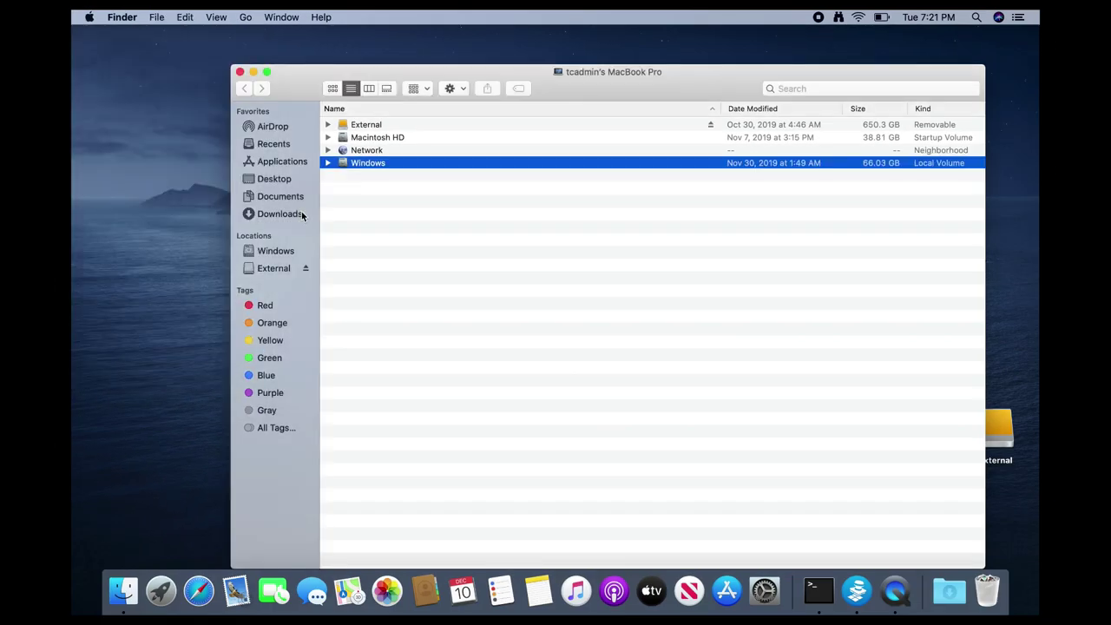
key("super+w")
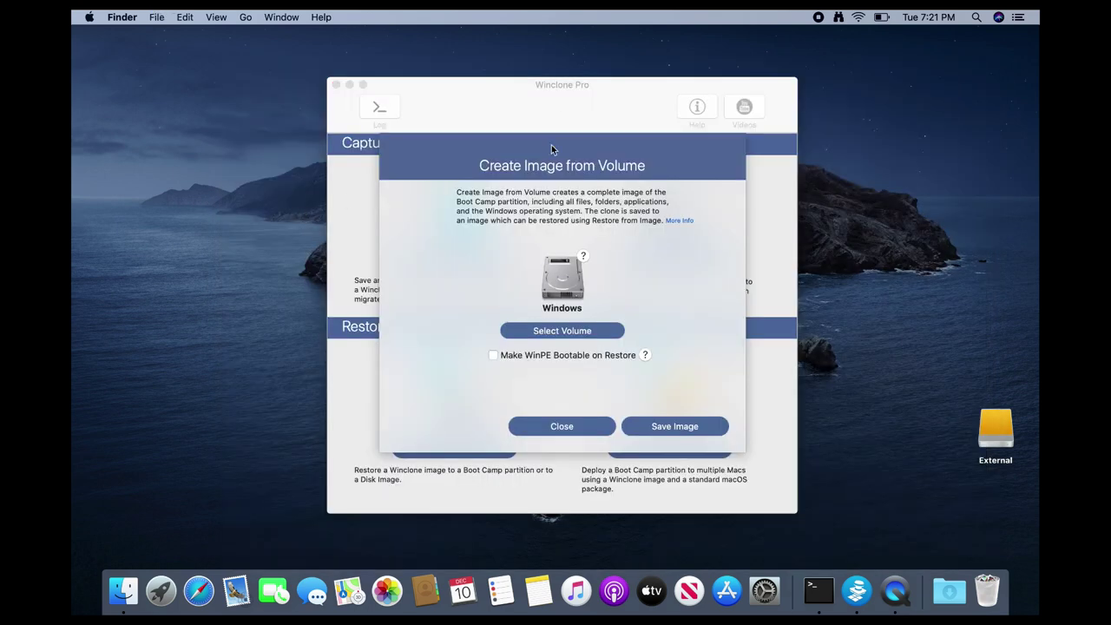
left_click(565, 88)
left_click(602, 425)
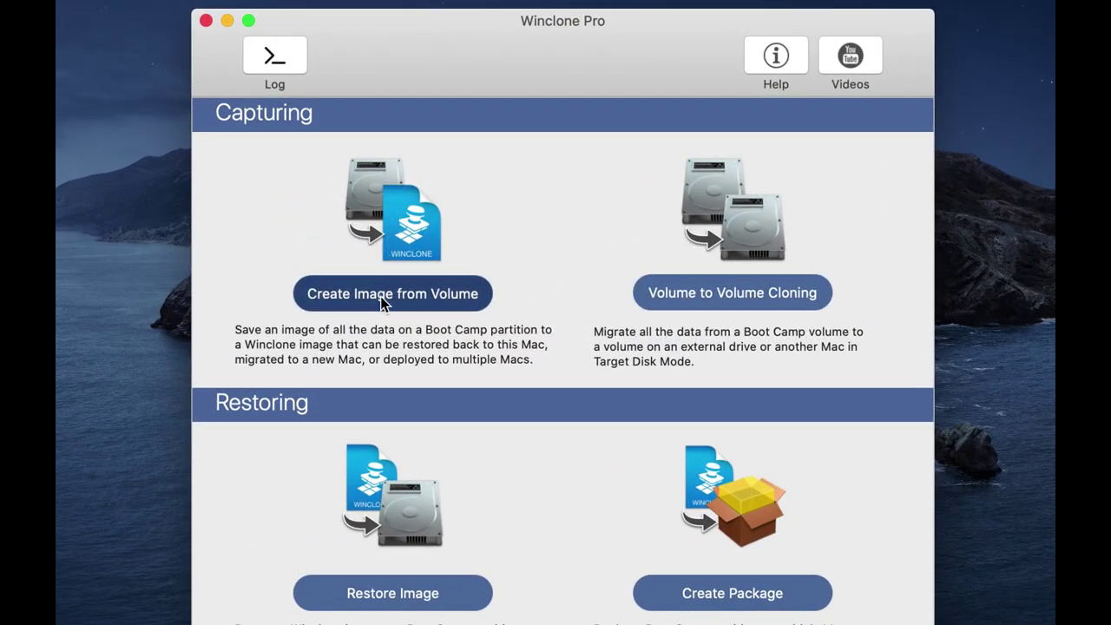
left_click(380, 296)
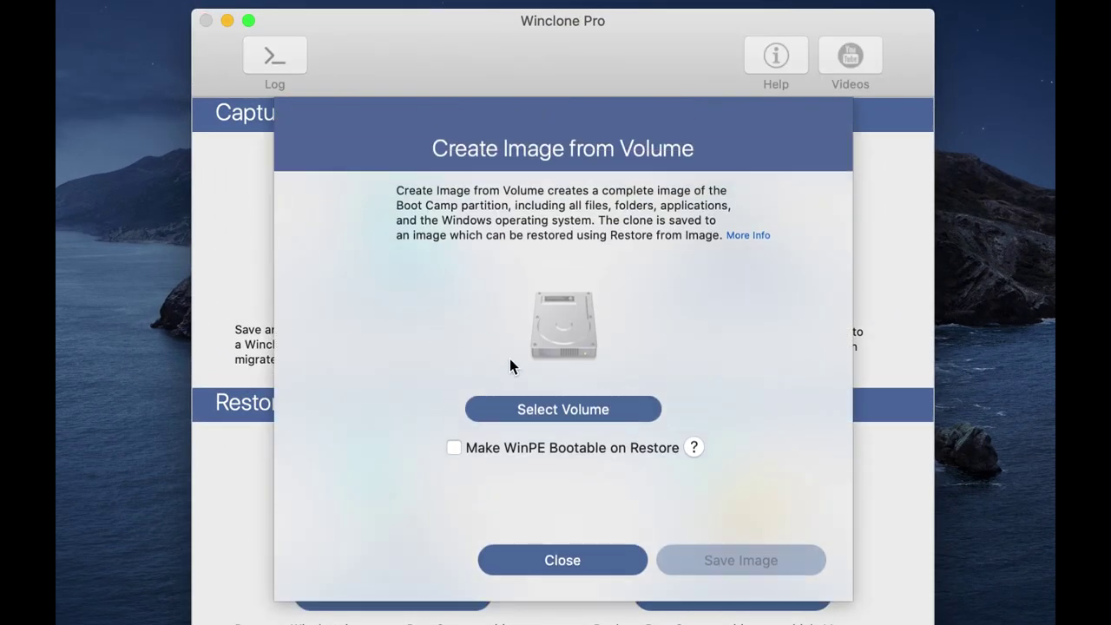
left_click(542, 411)
left_click(529, 509)
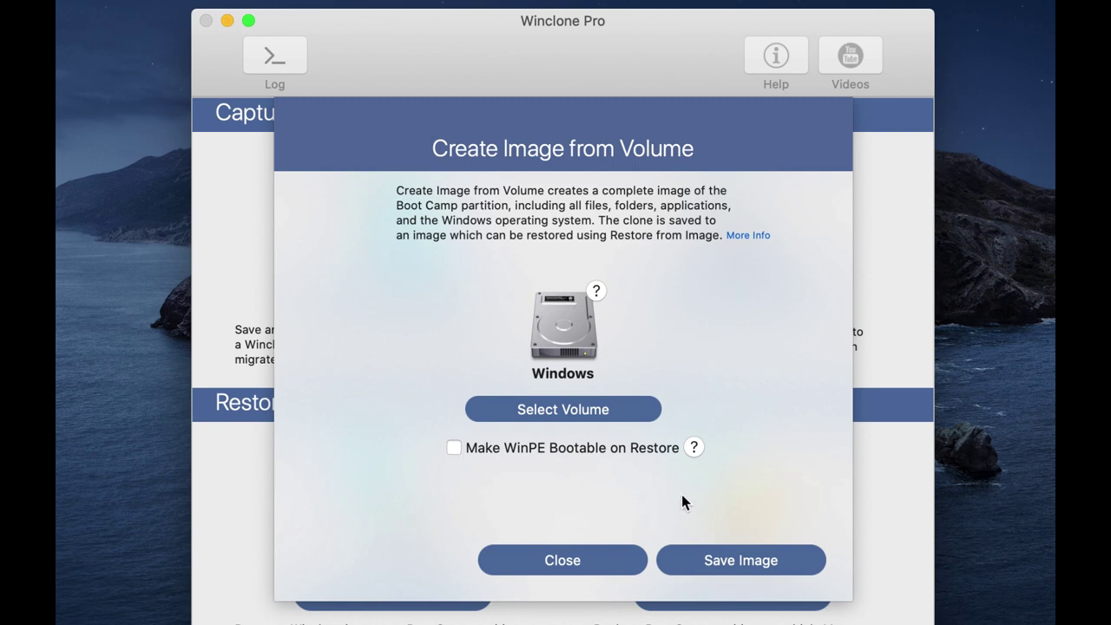
- Save the Windows image to the External drive as Windows10Image
left_click(737, 567)
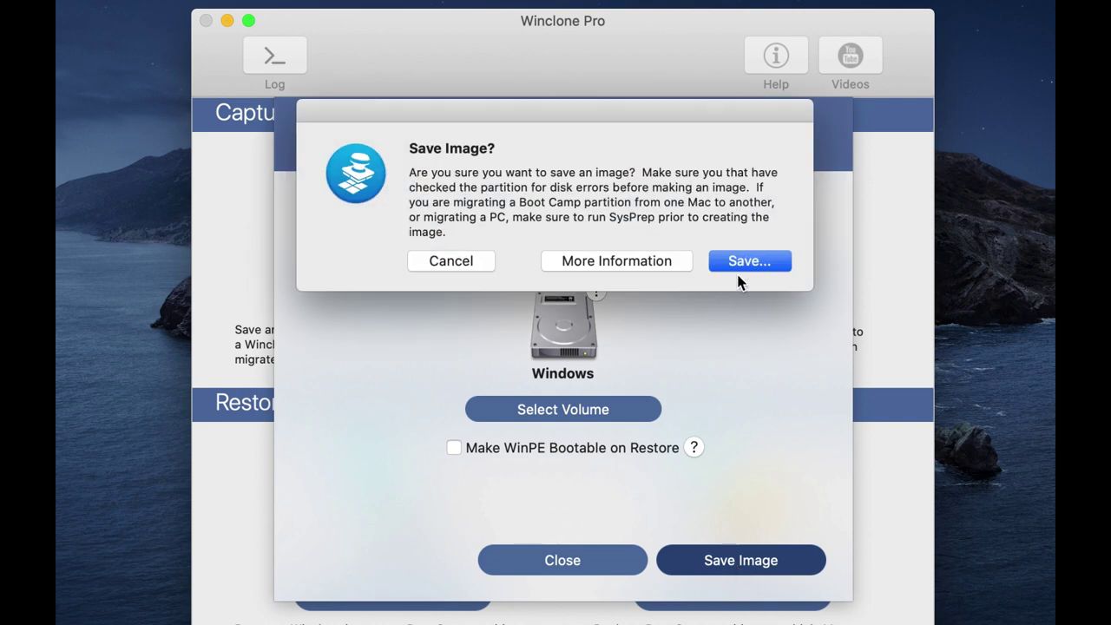
left_click(740, 265)
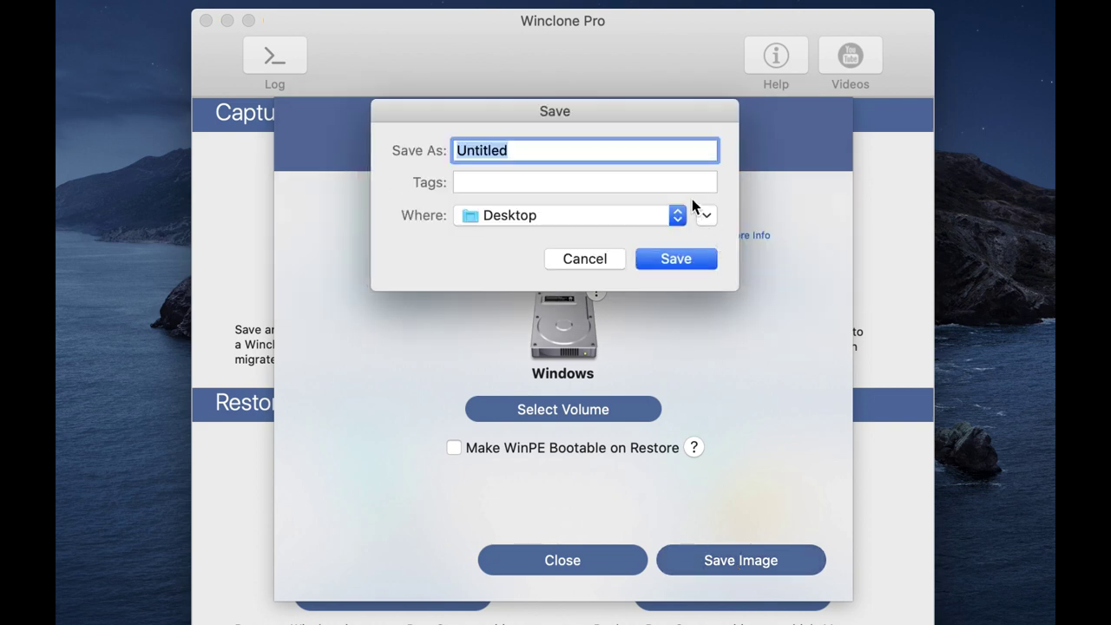
left_click(682, 214)
left_click(635, 356)
type("Windows10")
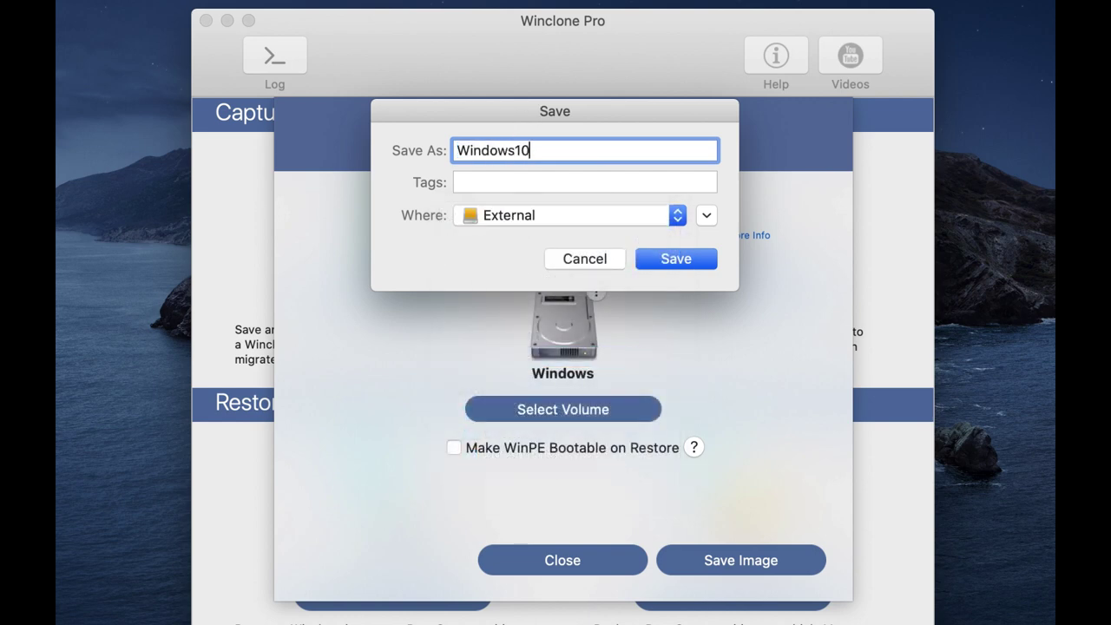
type("M")
key("BackSpace")
type("Image")
left_click(662, 261)
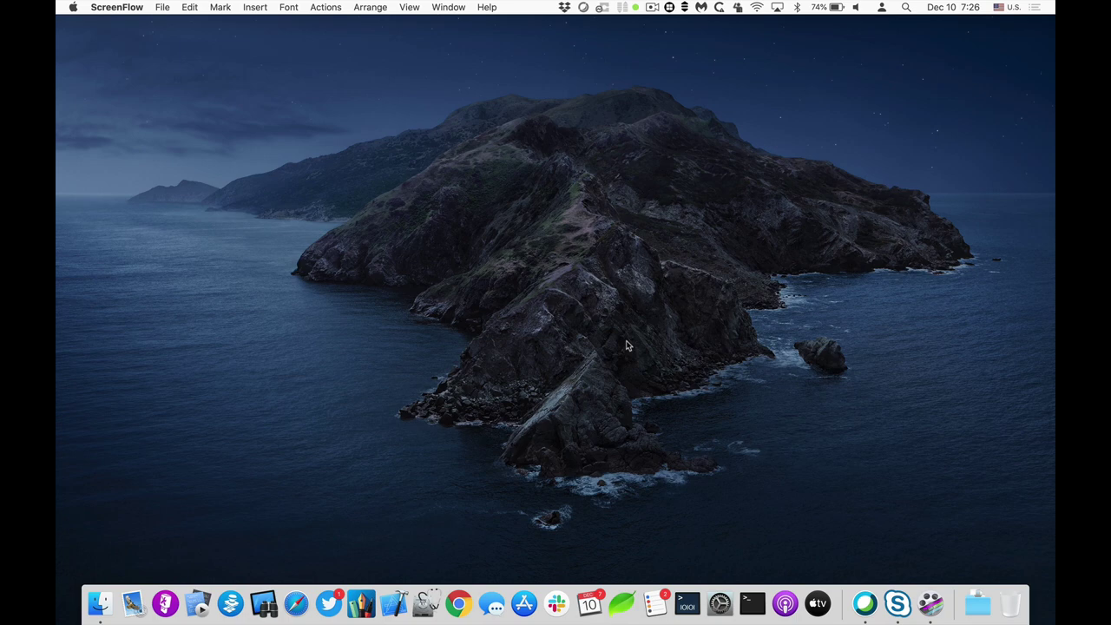
- Find and select Windows10Image.winclone inside the External drive in Finder's Computer view
left_click(96, 599)
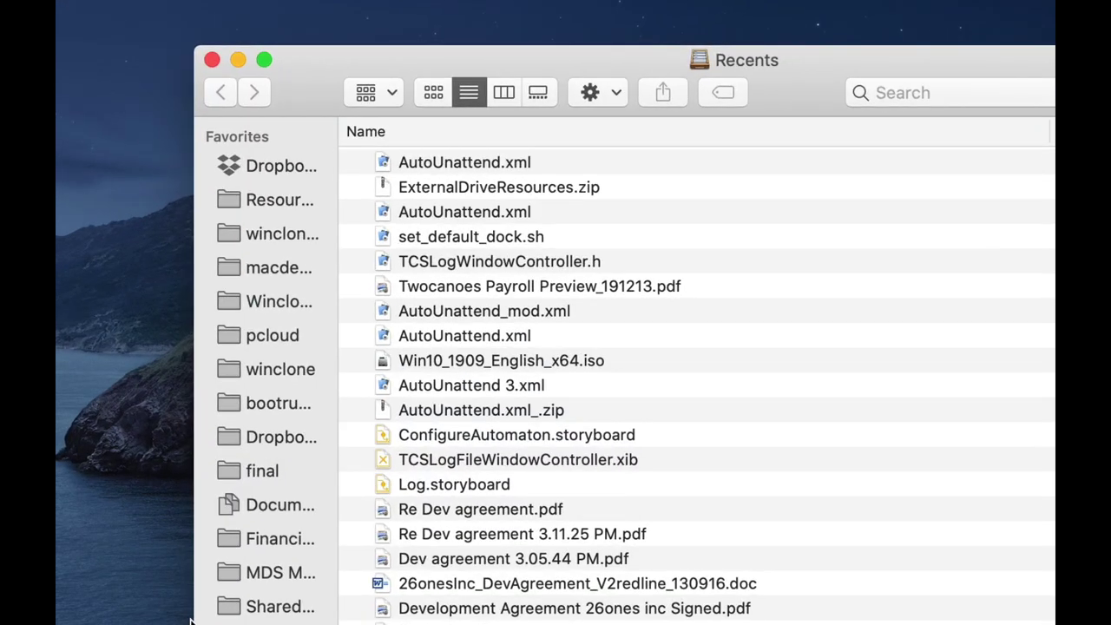
key("super+shift+c")
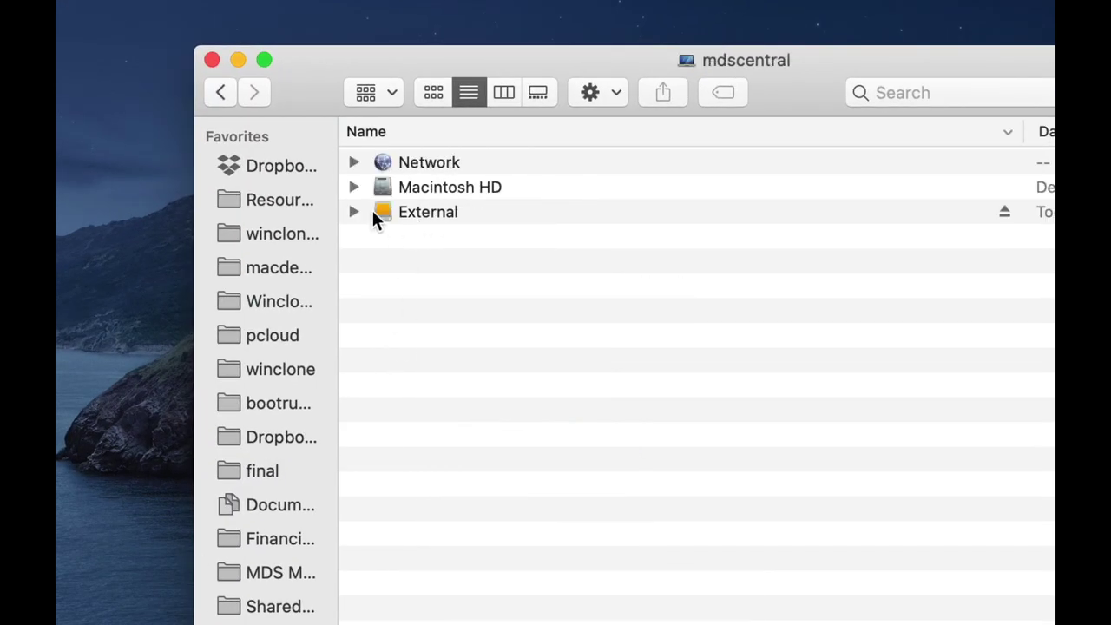
left_click(373, 212)
left_click(354, 211)
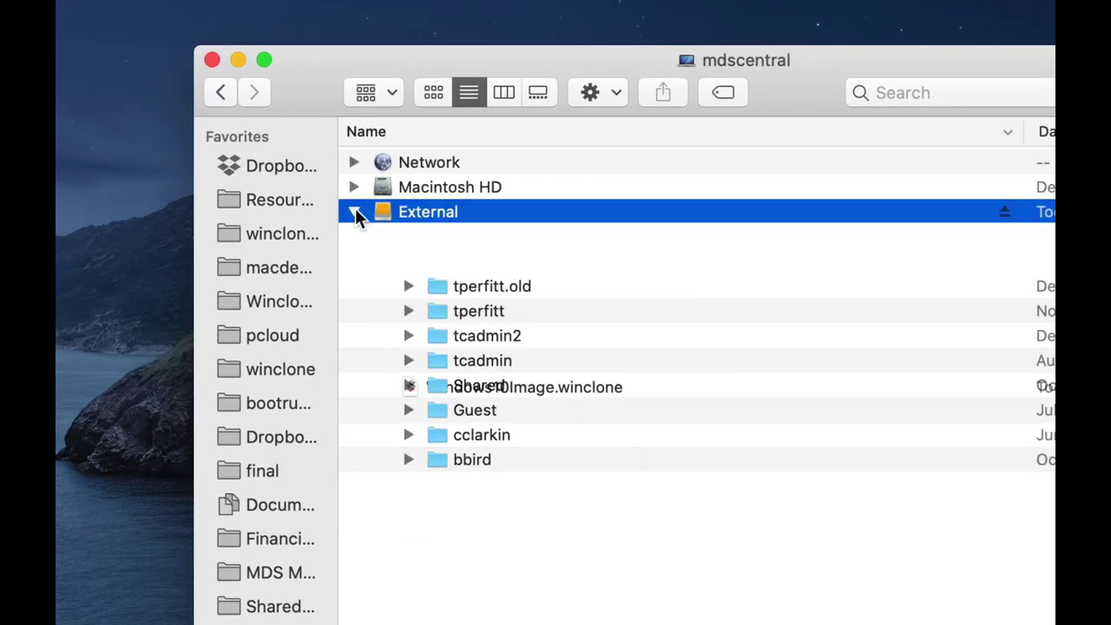
left_click(456, 240)
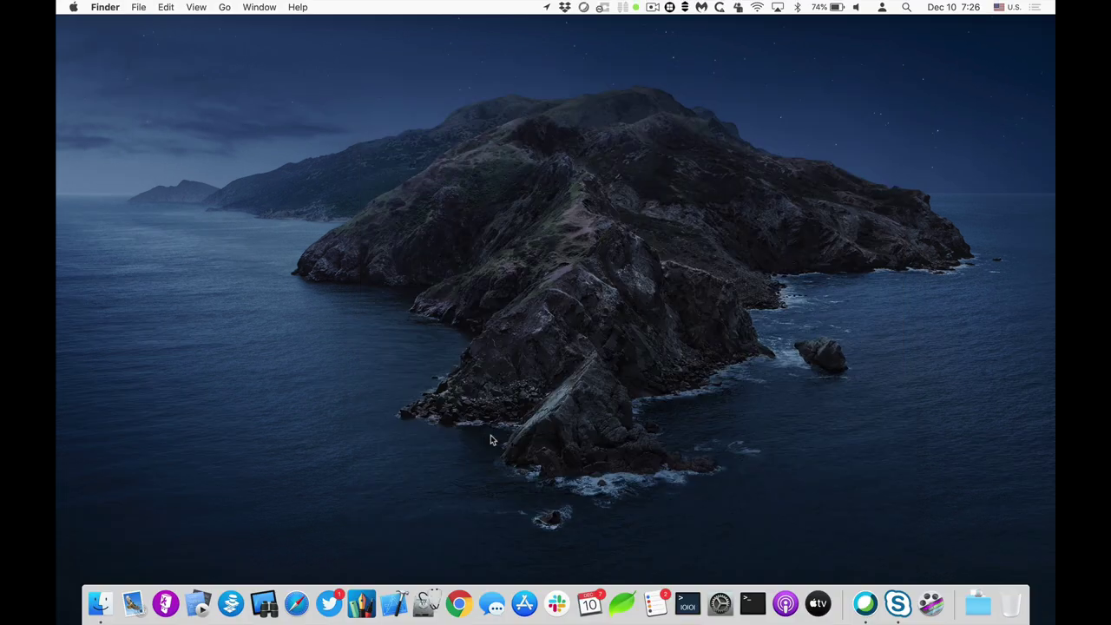
- Launch Disk Utility and add a new partition on the internal disk, sized to about 125 GB
left_click(425, 601)
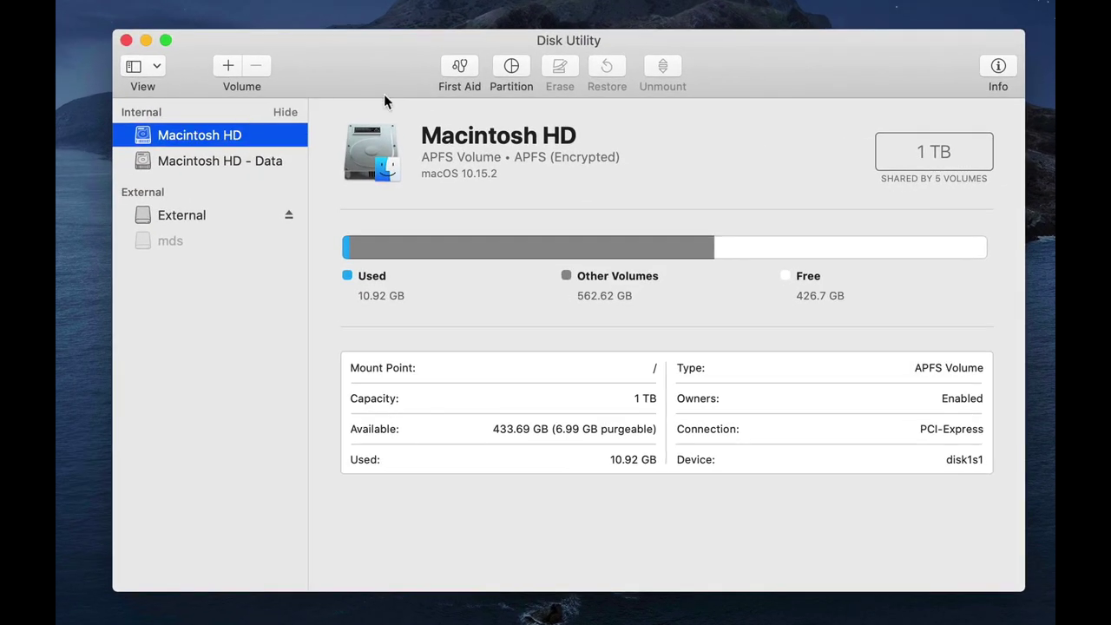
left_click(506, 68)
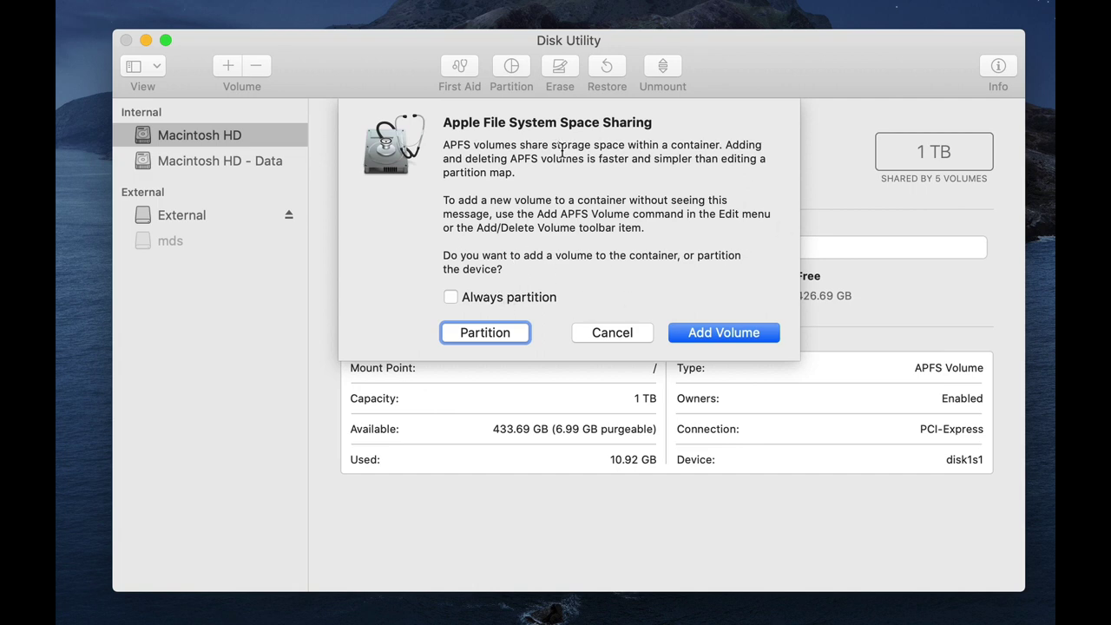
left_click(495, 332)
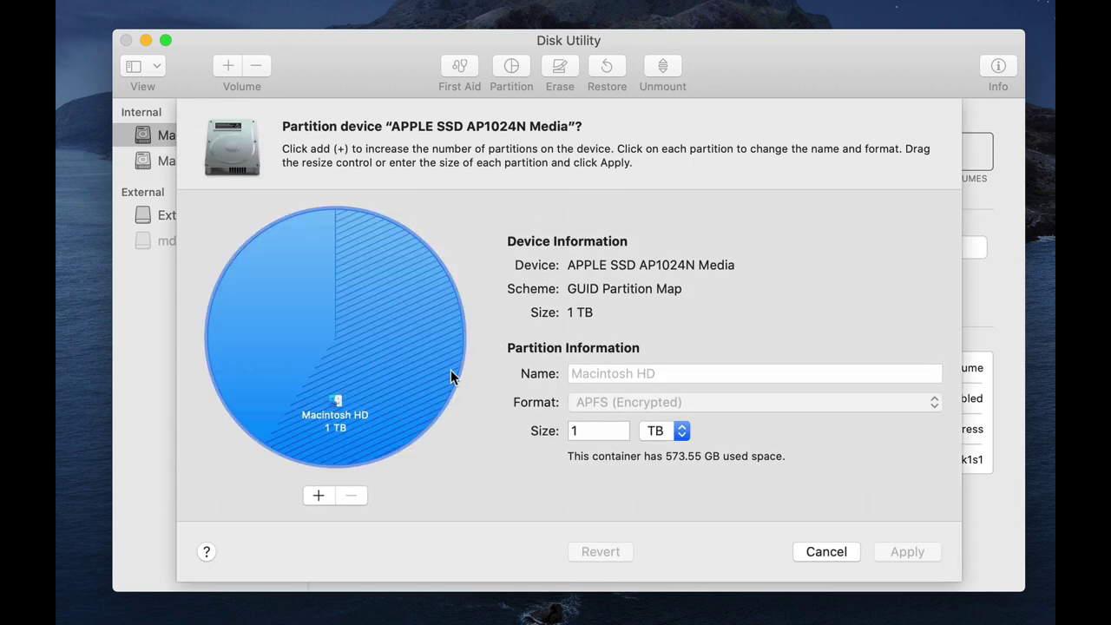
left_click(316, 500)
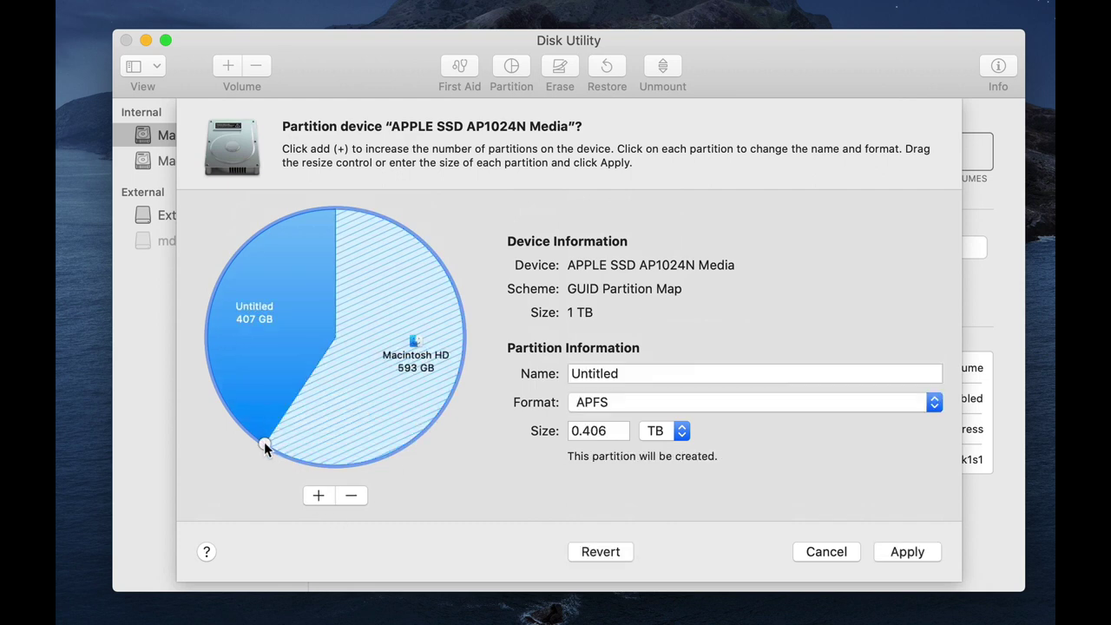
left_click_drag(264, 442, 246, 248)
- Name the new partition Windows, format it ExFAT, and apply the partitioning
double_click(626, 374)
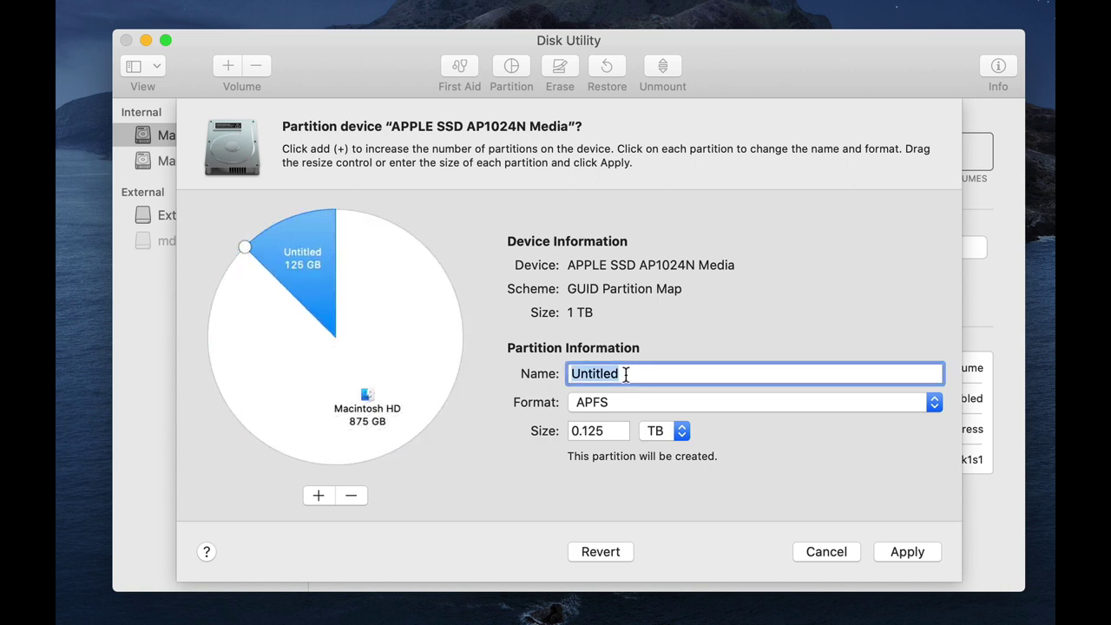
type("Windows")
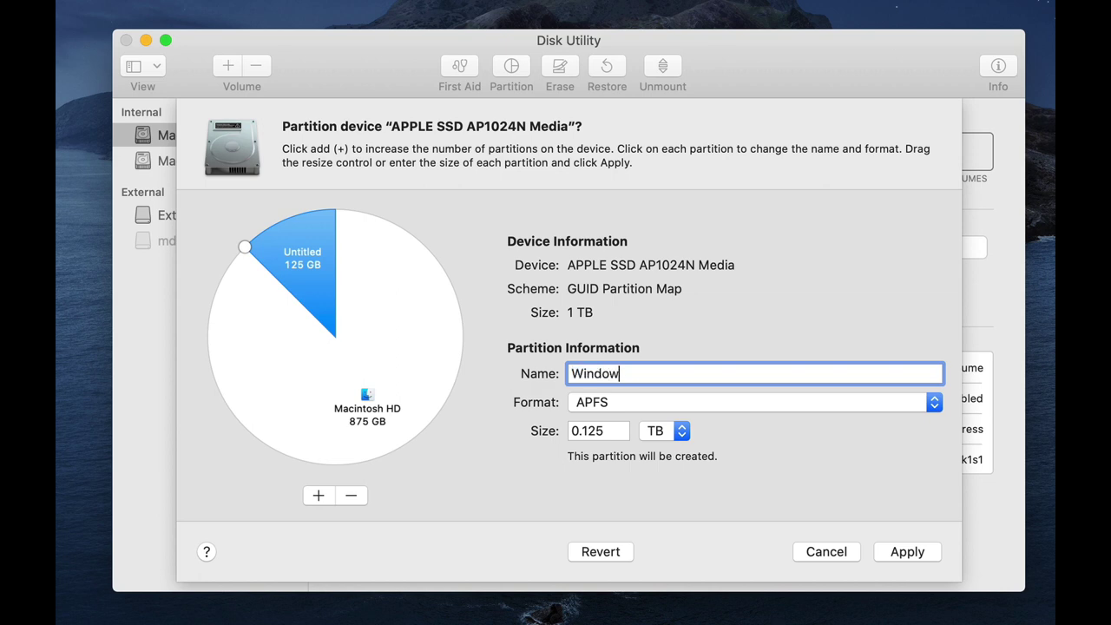
left_click(628, 404)
left_click(676, 560)
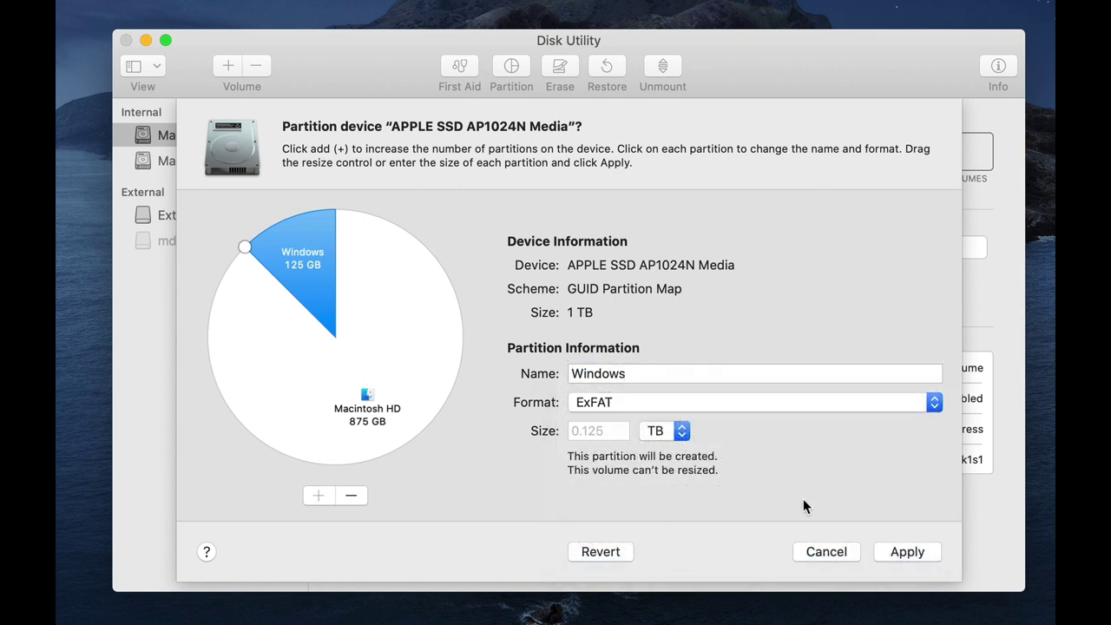
left_click(906, 551)
left_click(720, 324)
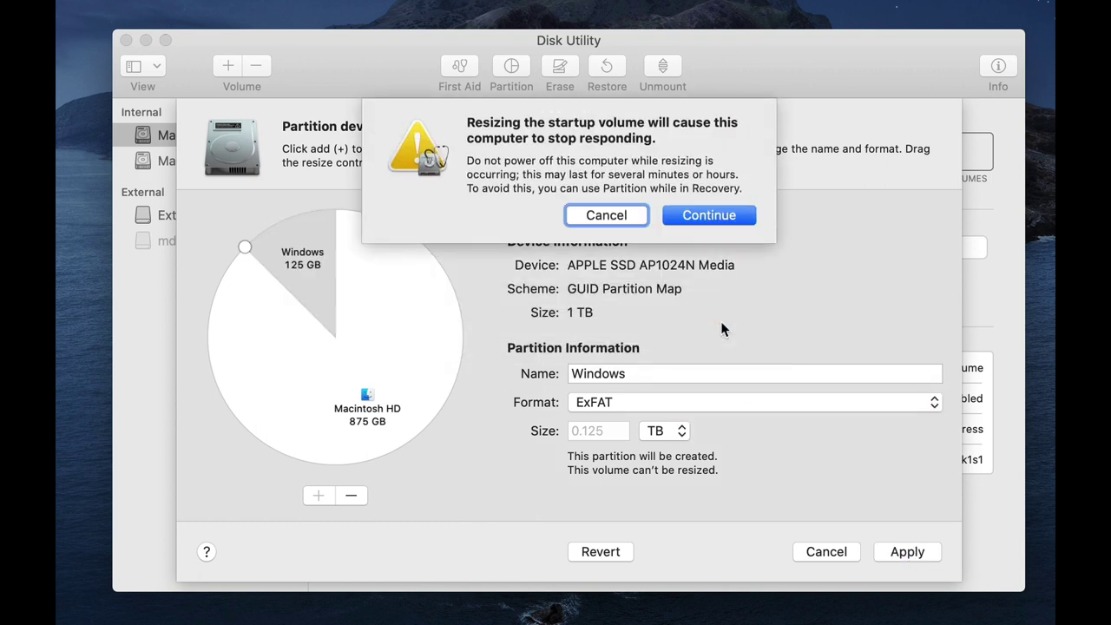
left_click(704, 217)
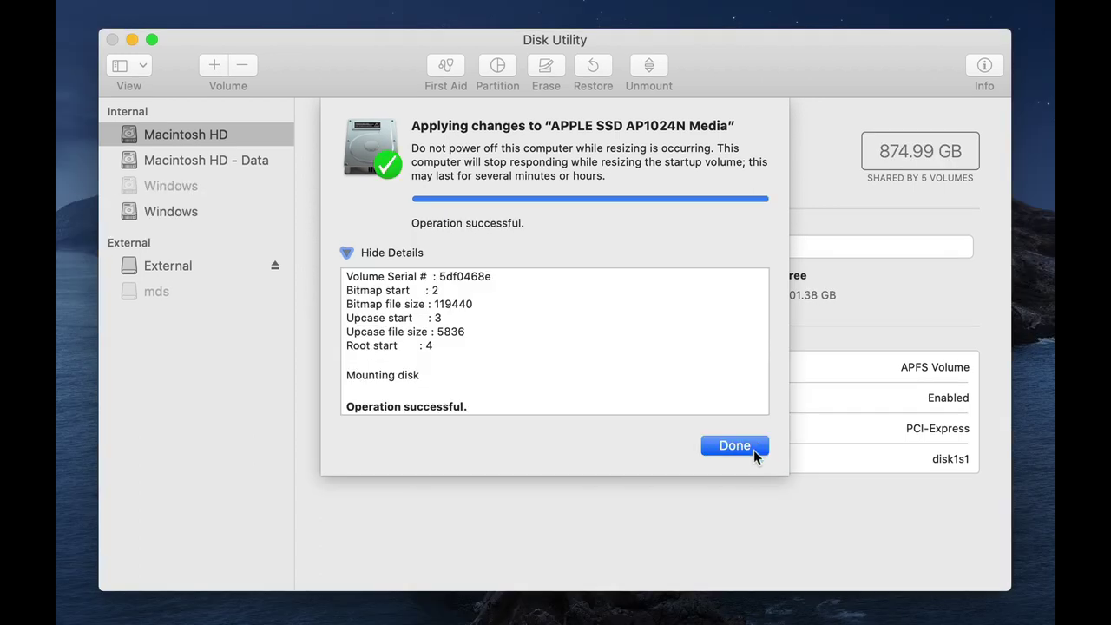
left_click(752, 446)
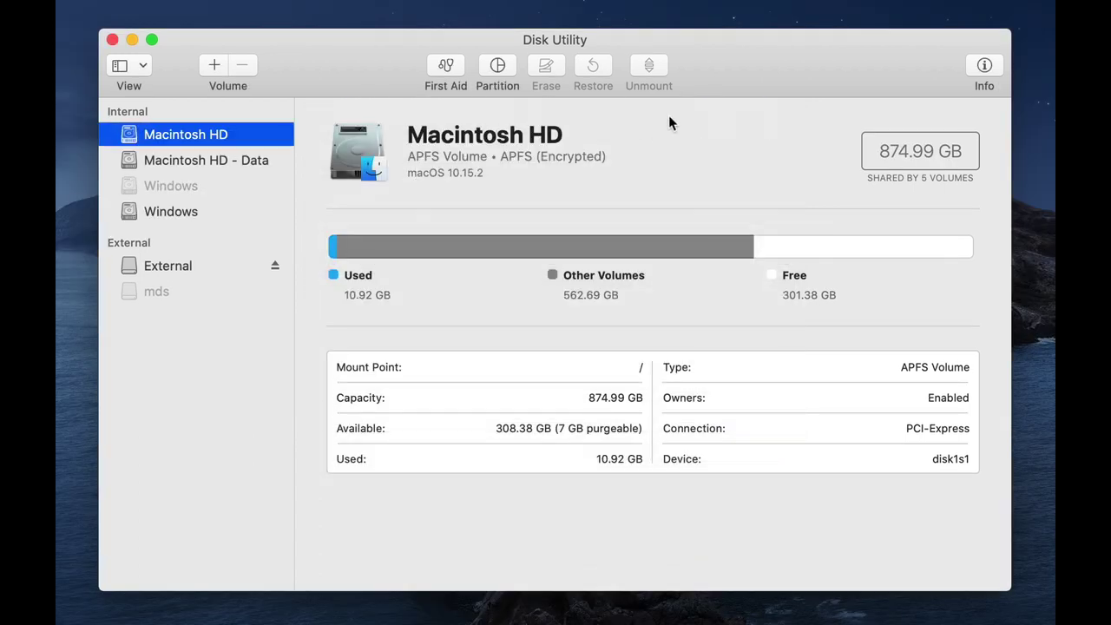
- Check the 125 GB Windows partition in the layout, then leave without changes
left_click(488, 78)
left_click(441, 335)
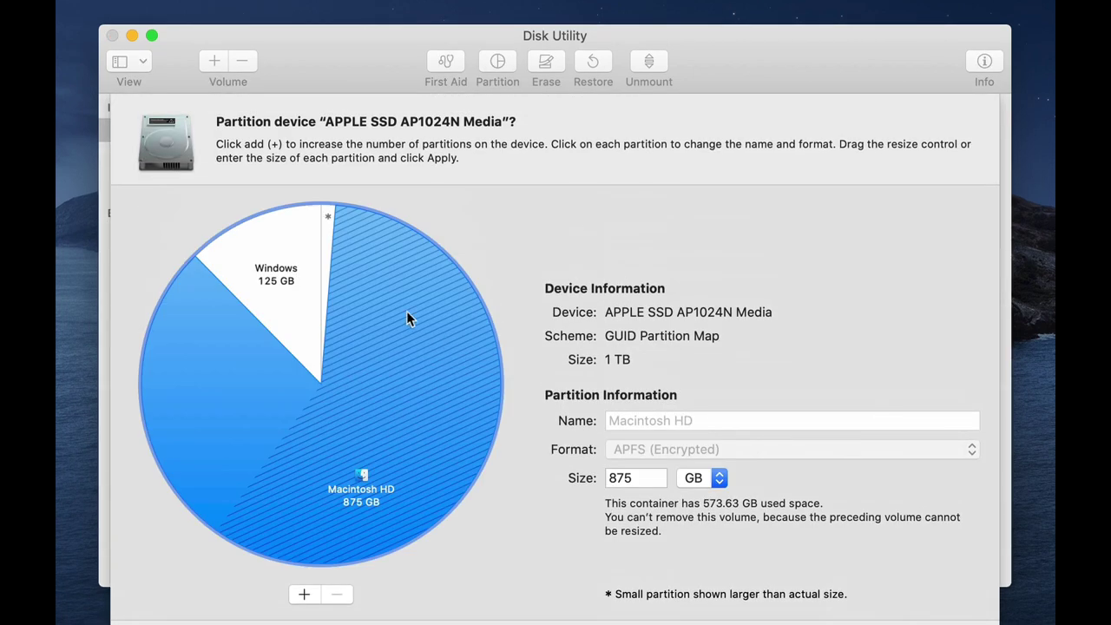
left_click(297, 257)
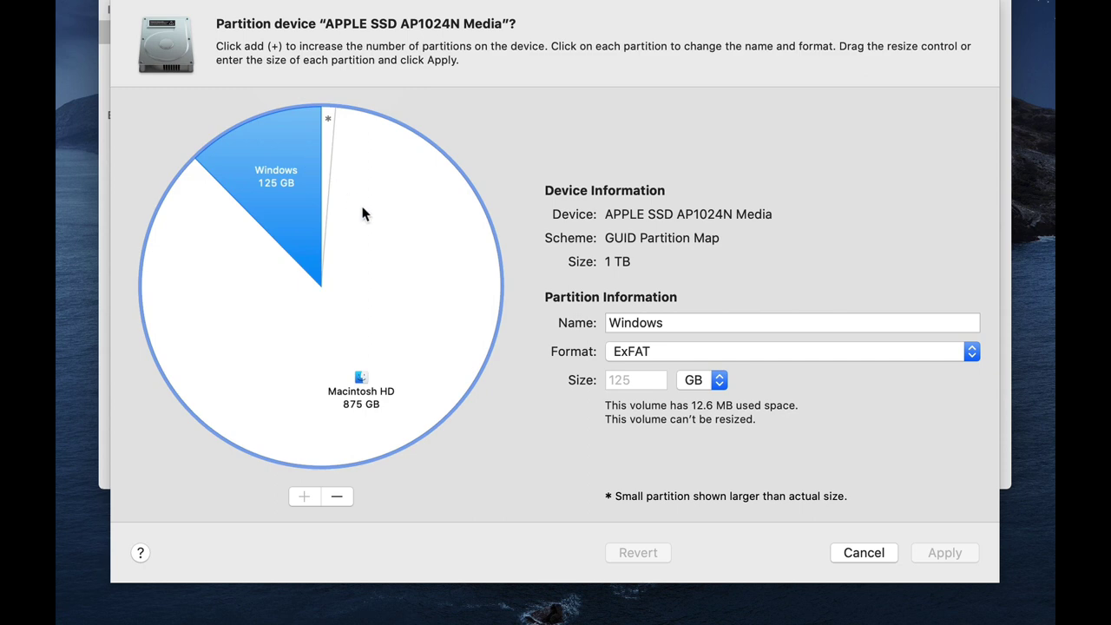
left_click(839, 559)
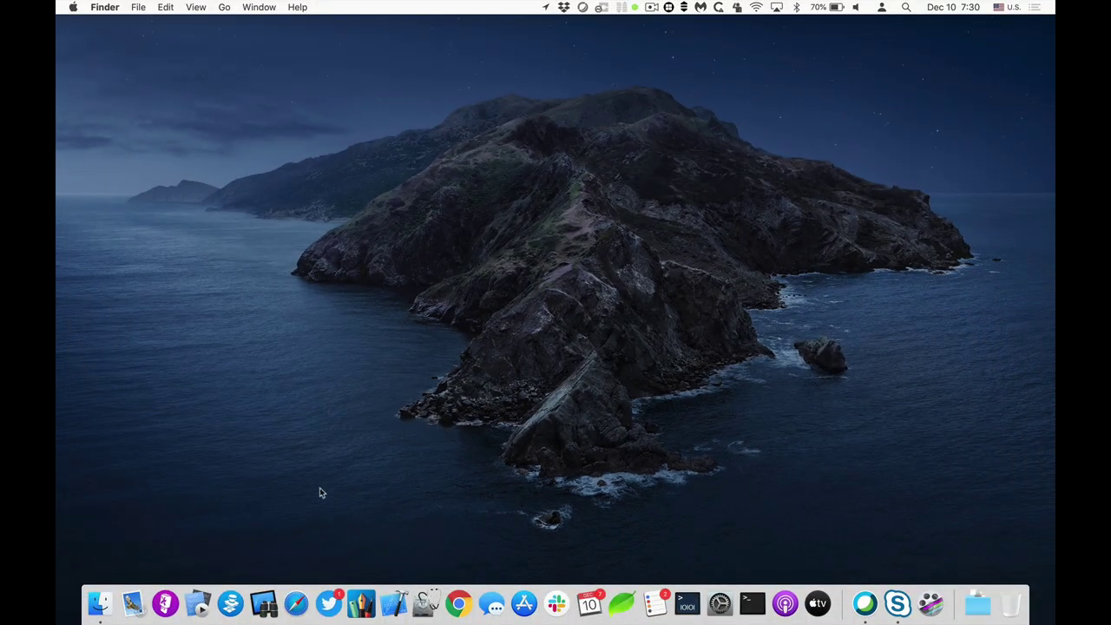
- Launch Winclone via Spotlight and pick the Windows 10 image as the restore source
key("super+space")
type("winc")
key("Return")
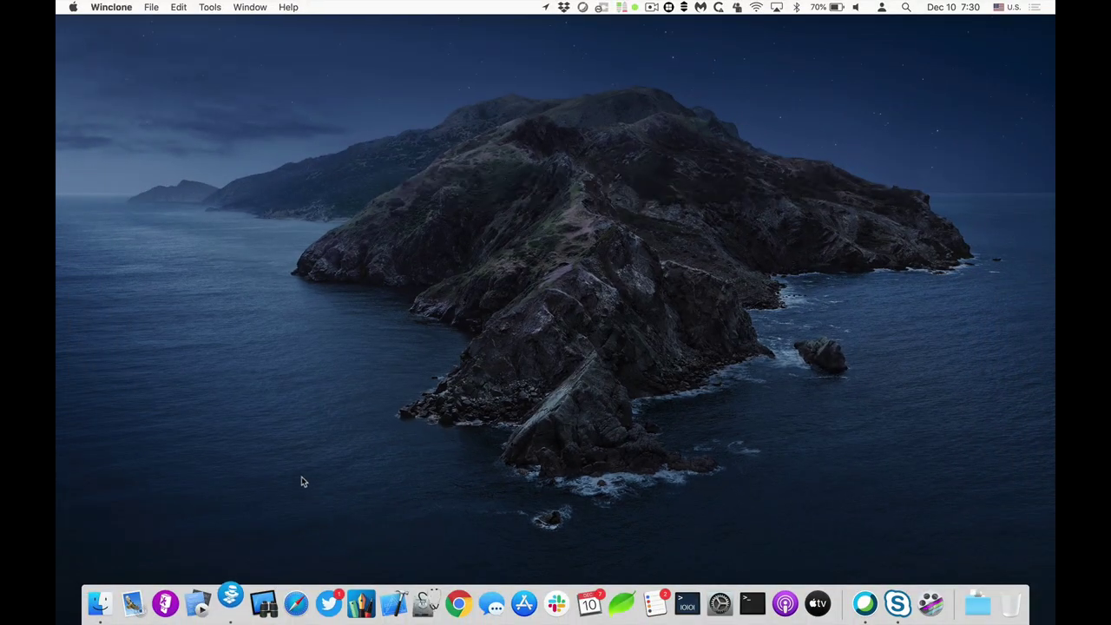
left_click(449, 471)
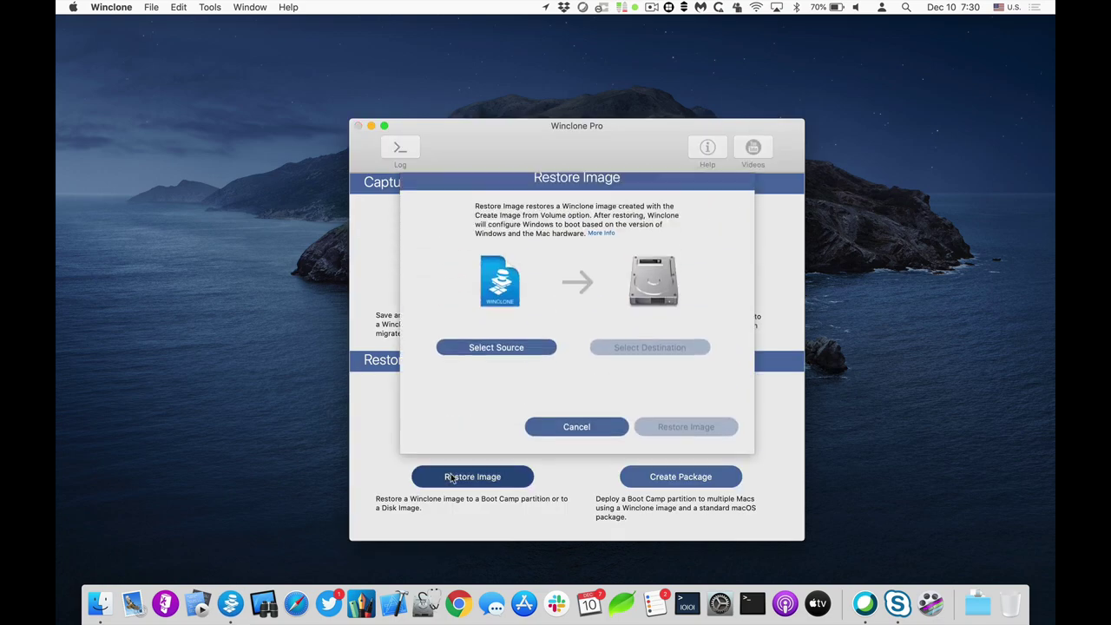
left_click(475, 382)
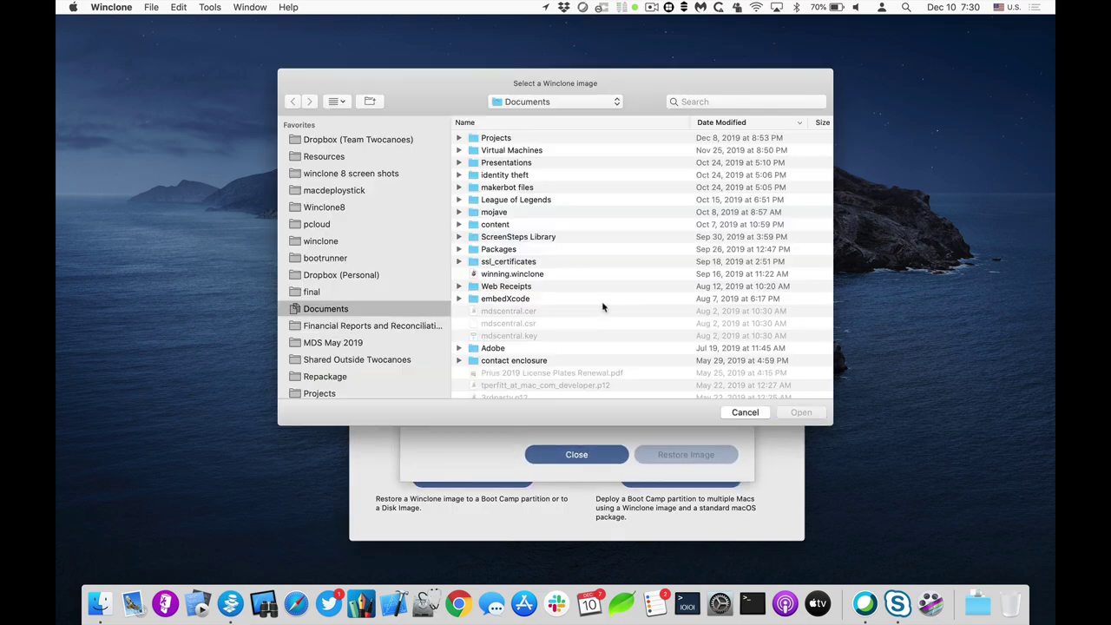
double_click(511, 164)
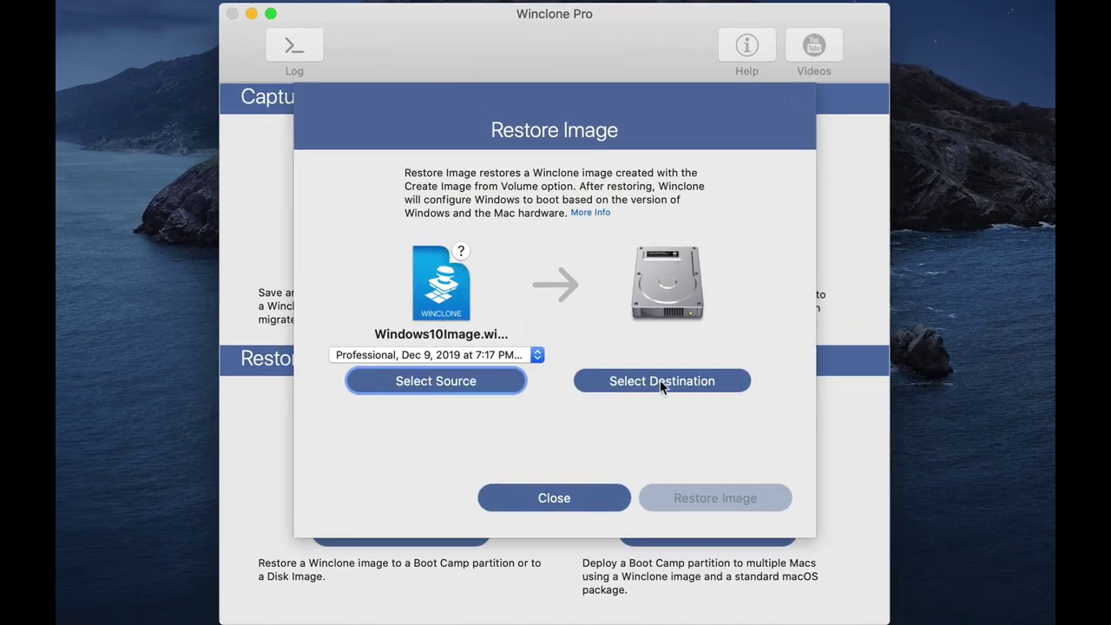
- Restore the image onto the Windows partition and dismiss the Restore Complete message
left_click(661, 380)
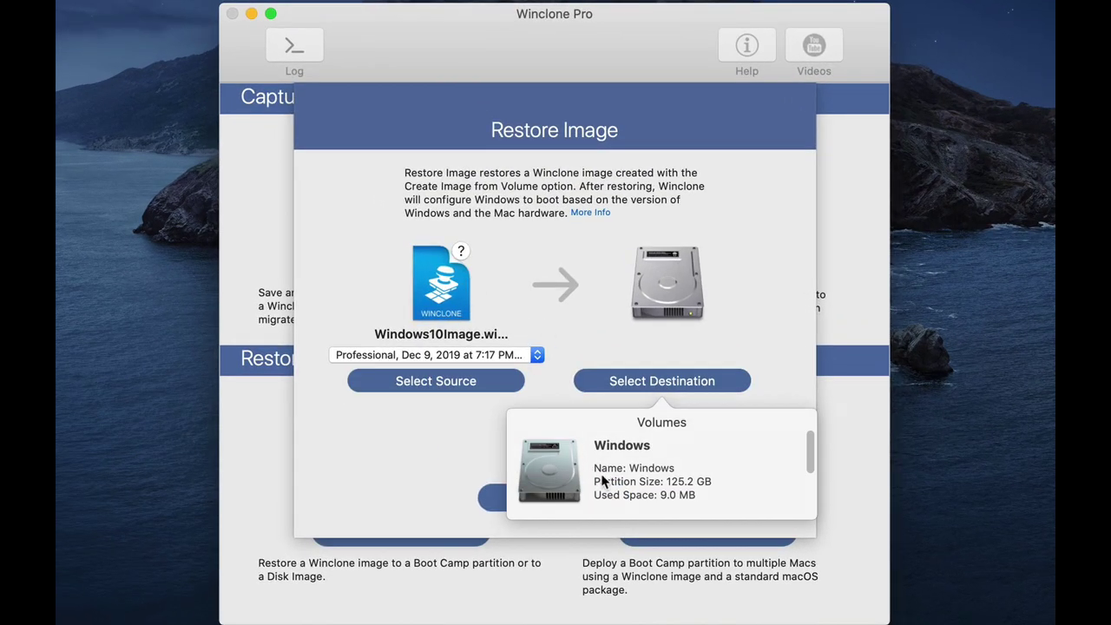
left_click(602, 472)
left_click(706, 499)
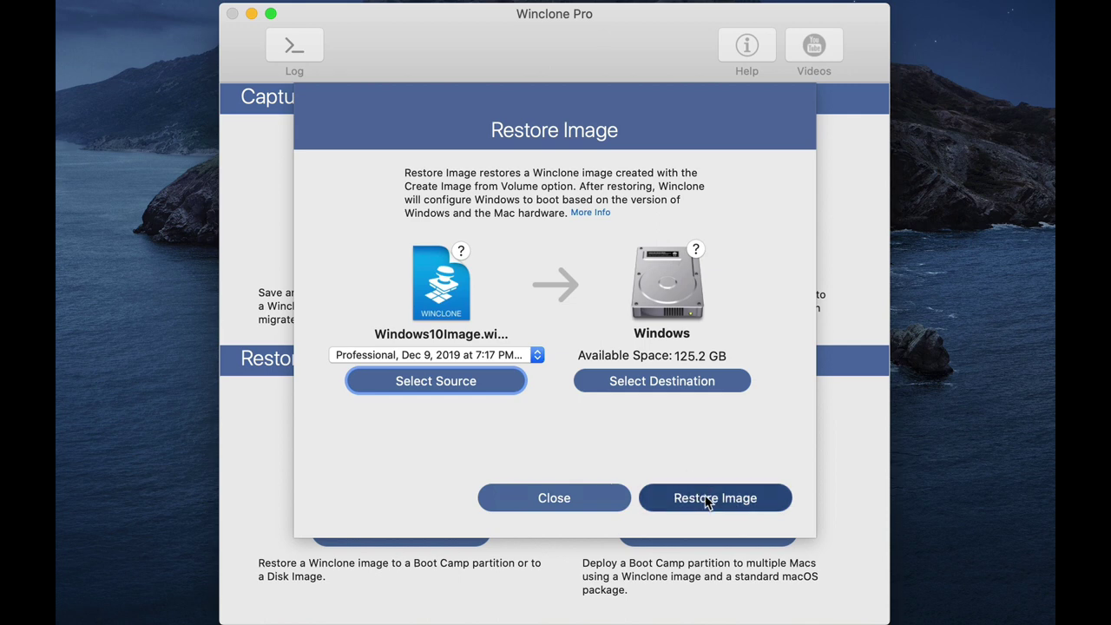
left_click(581, 179)
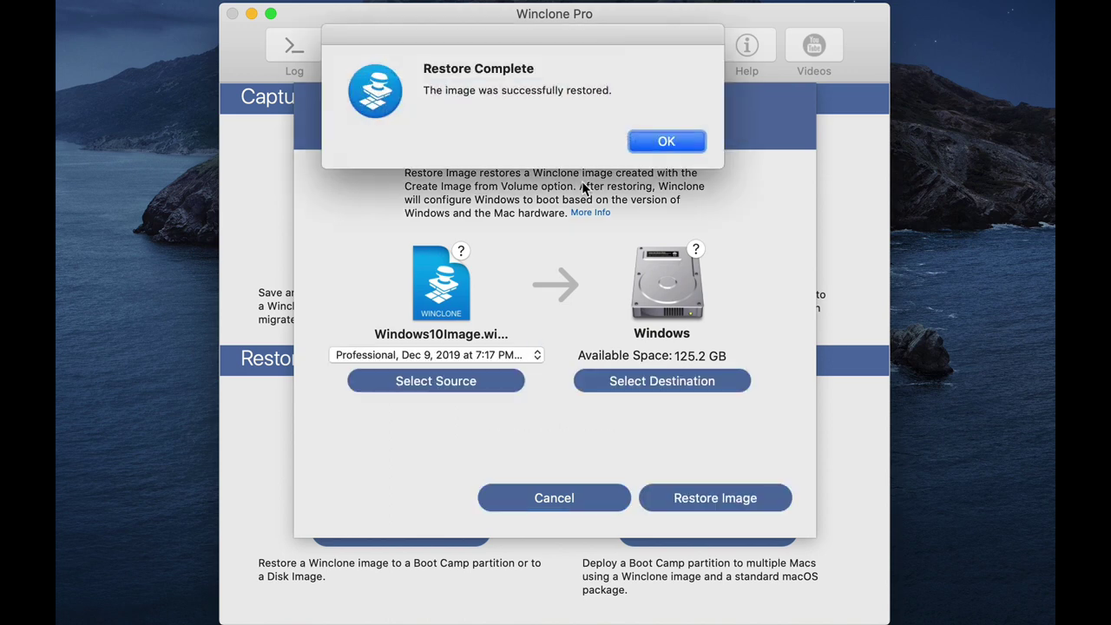
key("Return")
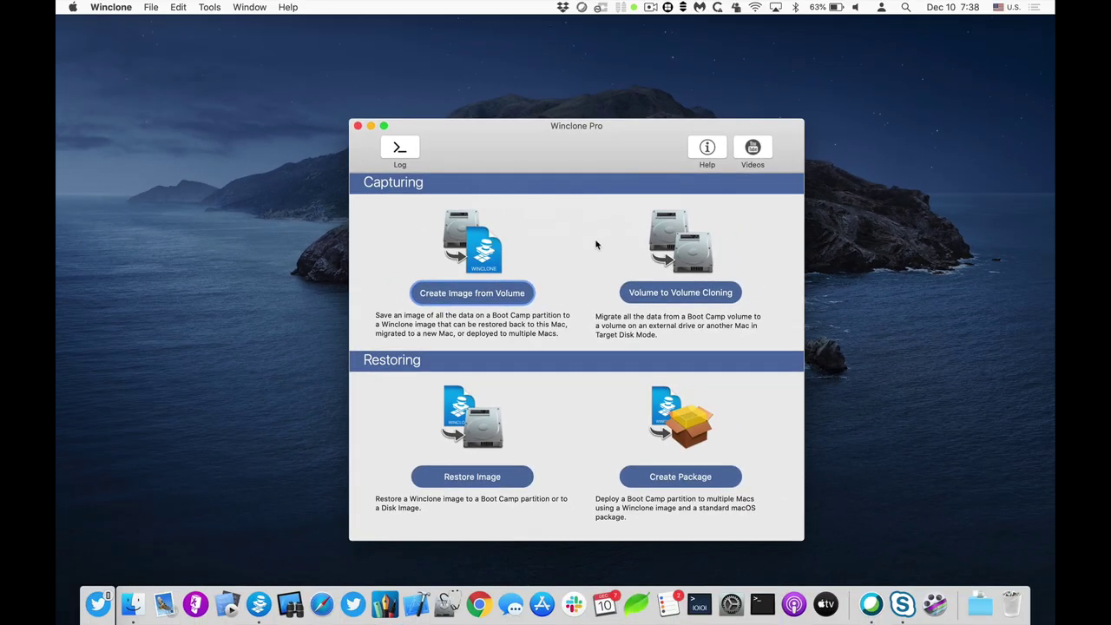
- Quit Winclone
key("super+q")
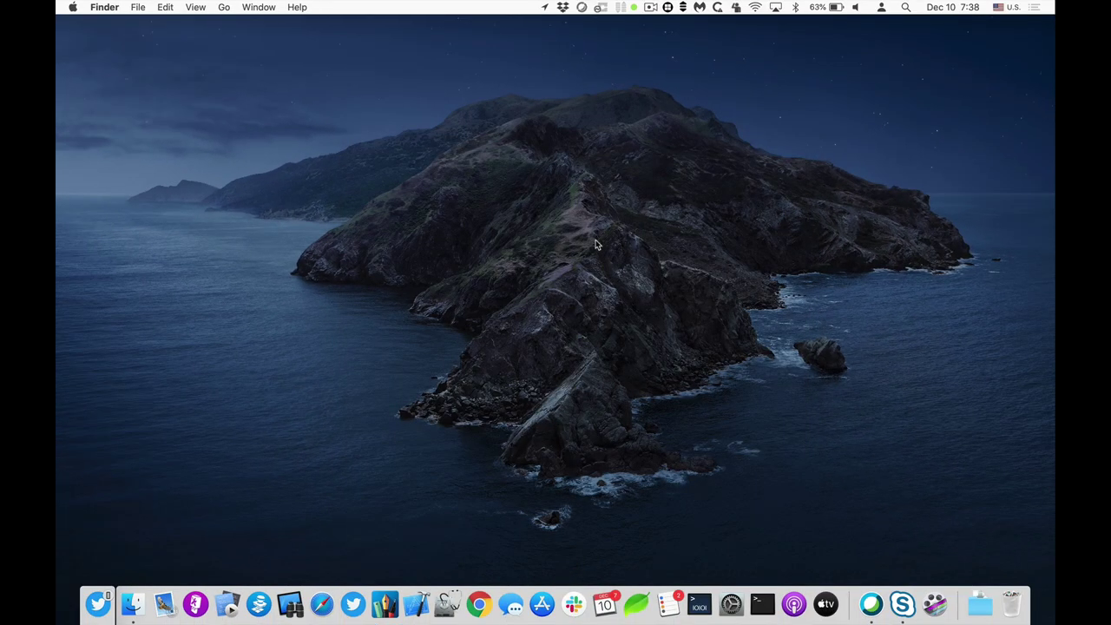
key("super+space")
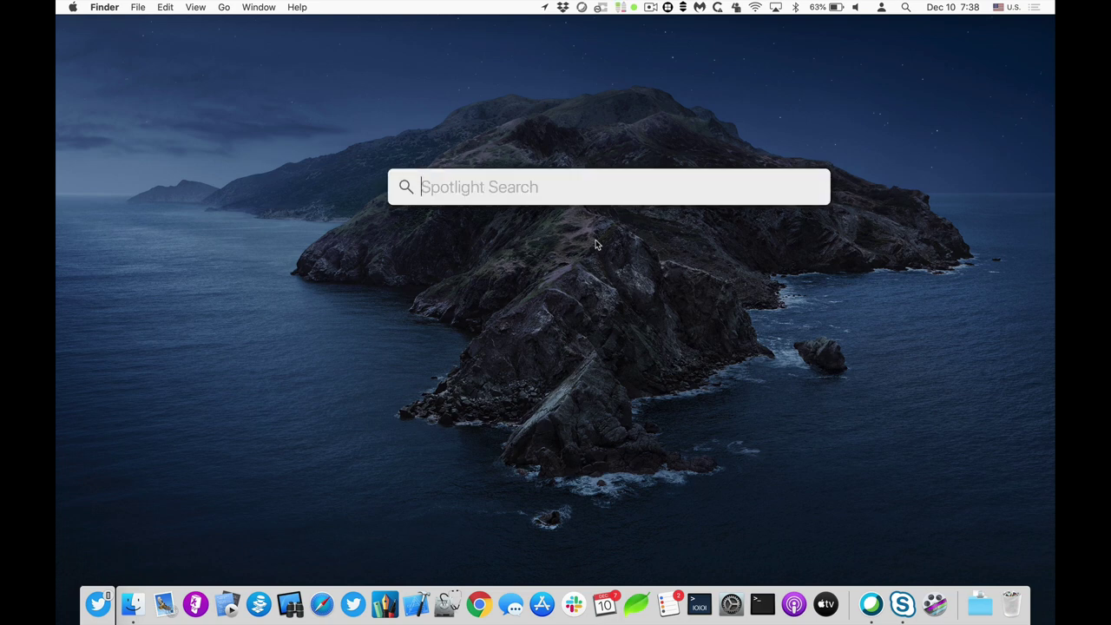
type("boot")
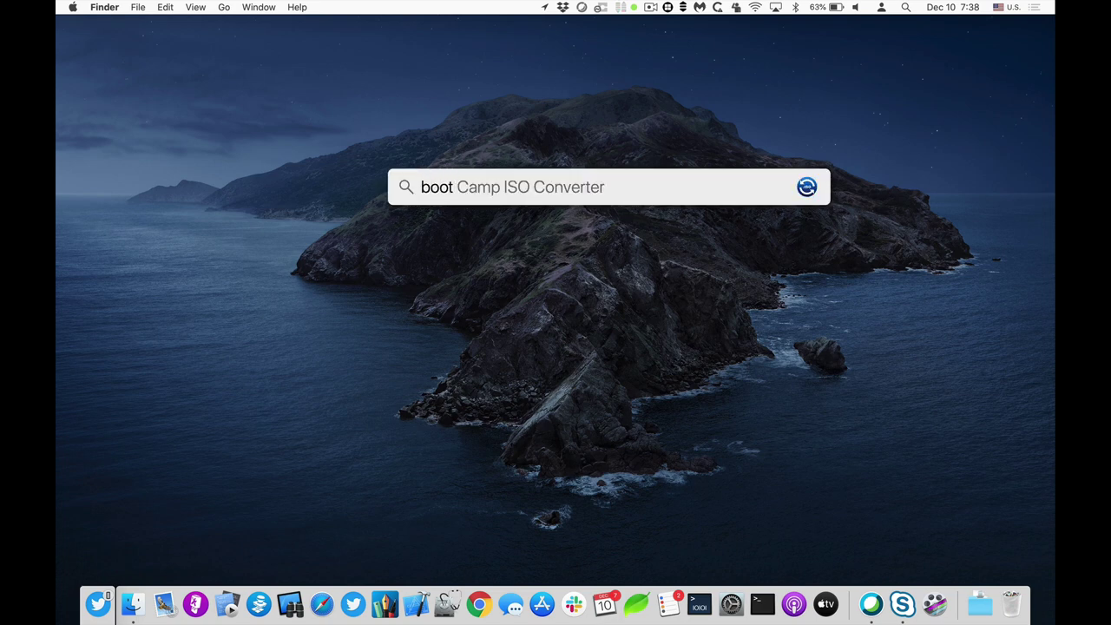
type(" camp ass")
key("Return")
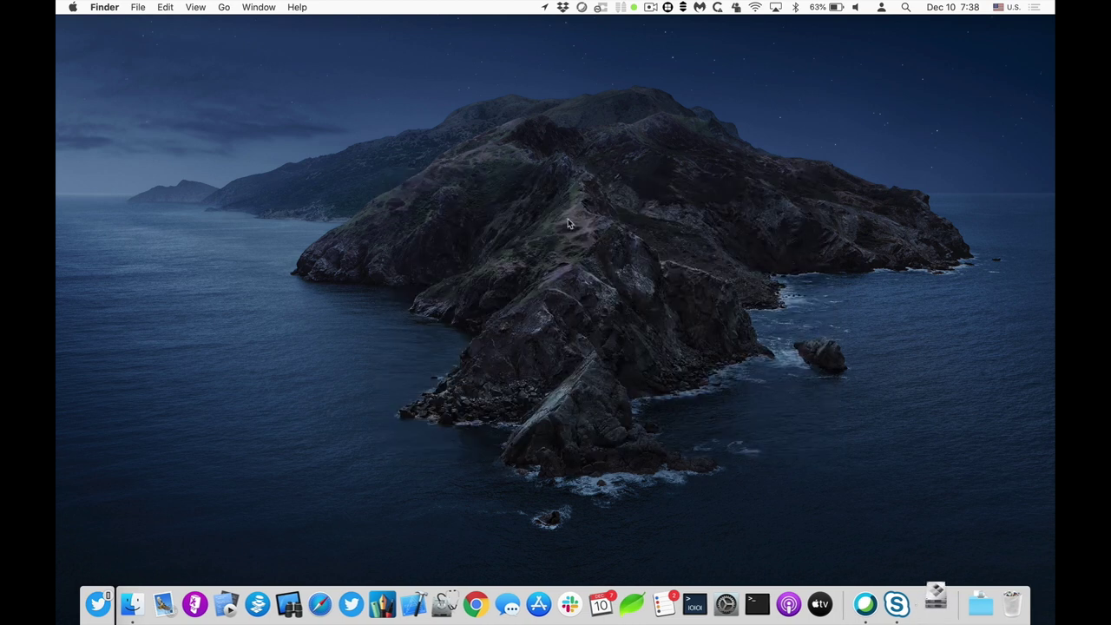
left_click(280, 7)
mouse_move(256, 5)
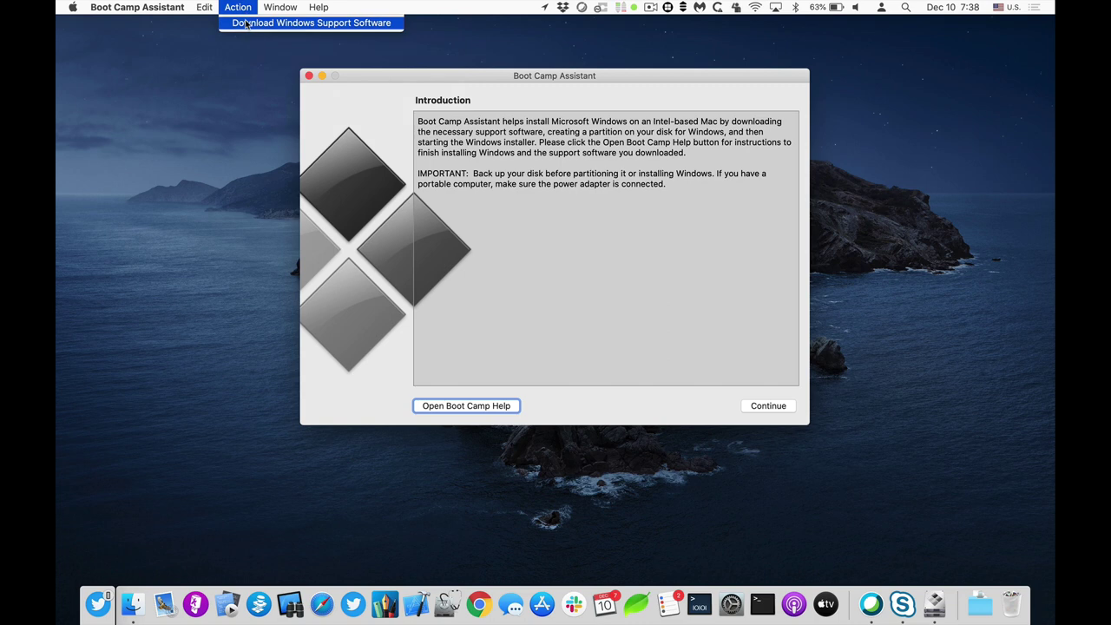
left_click(262, 23)
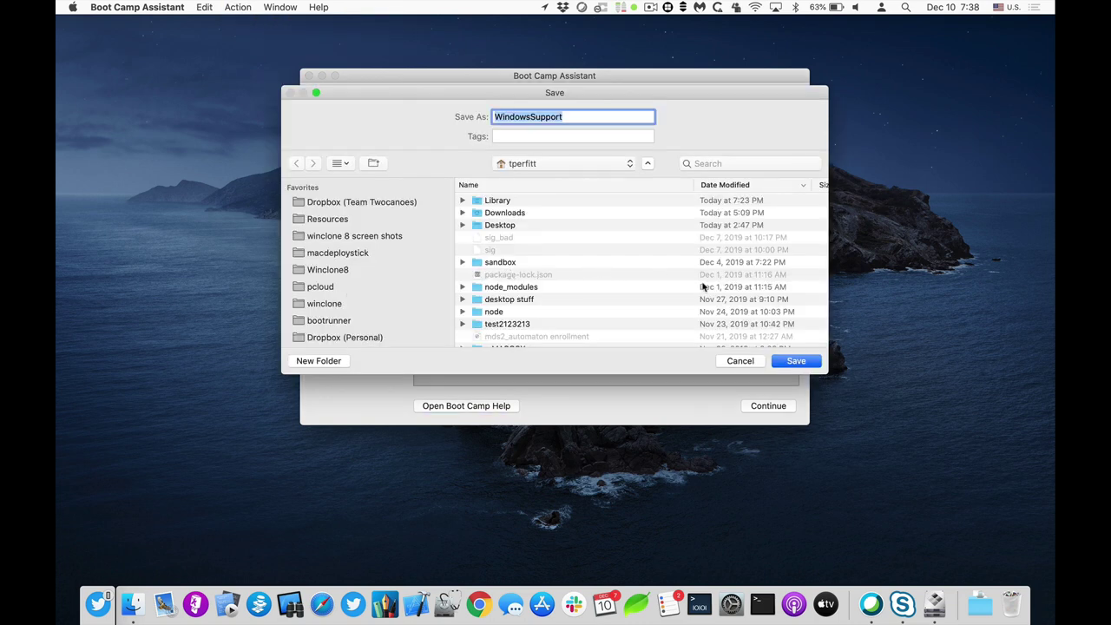
key("super+d")
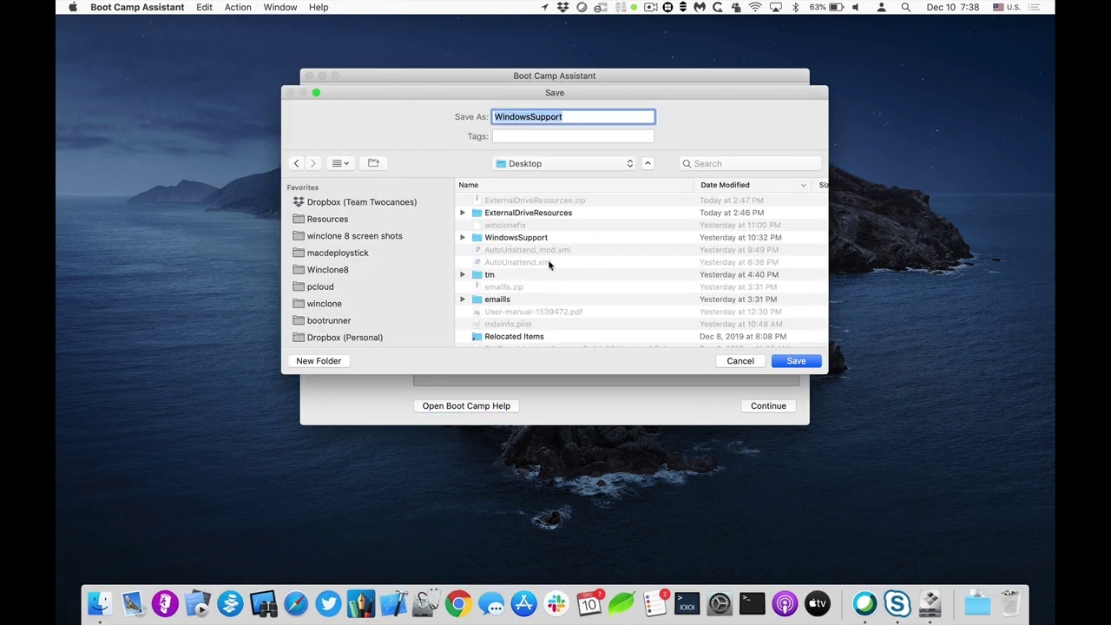
left_click(502, 239)
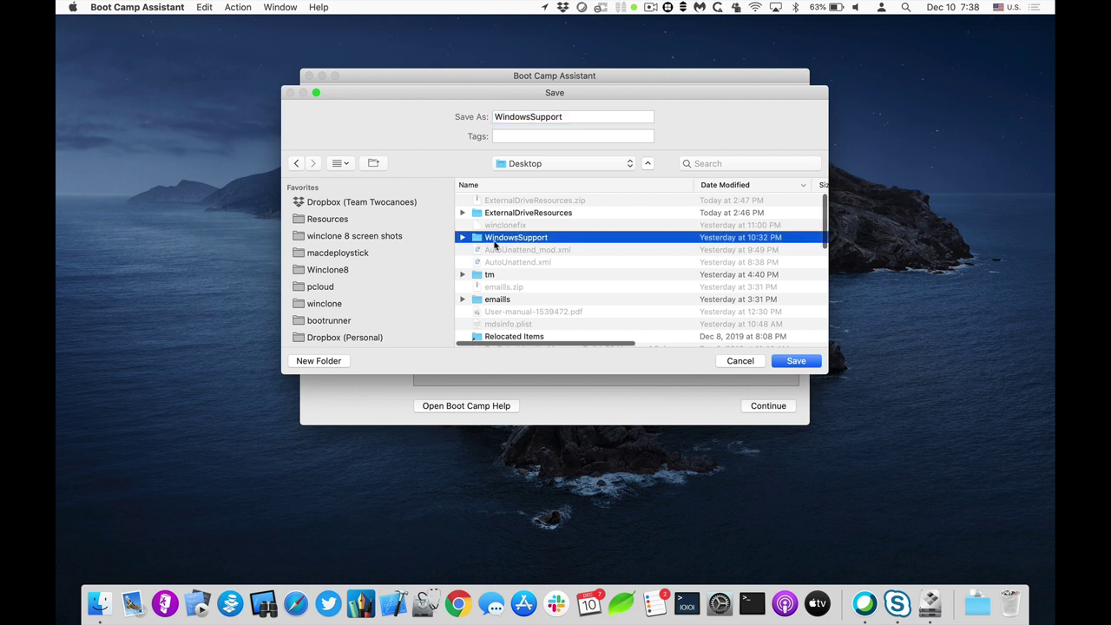
key("Right")
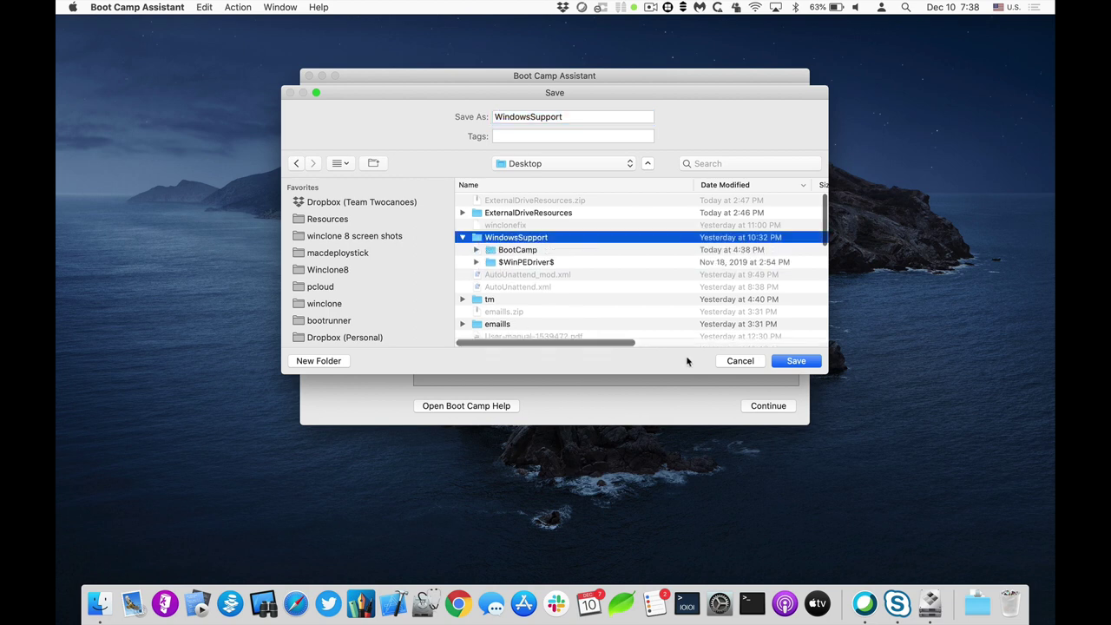
left_click(745, 368)
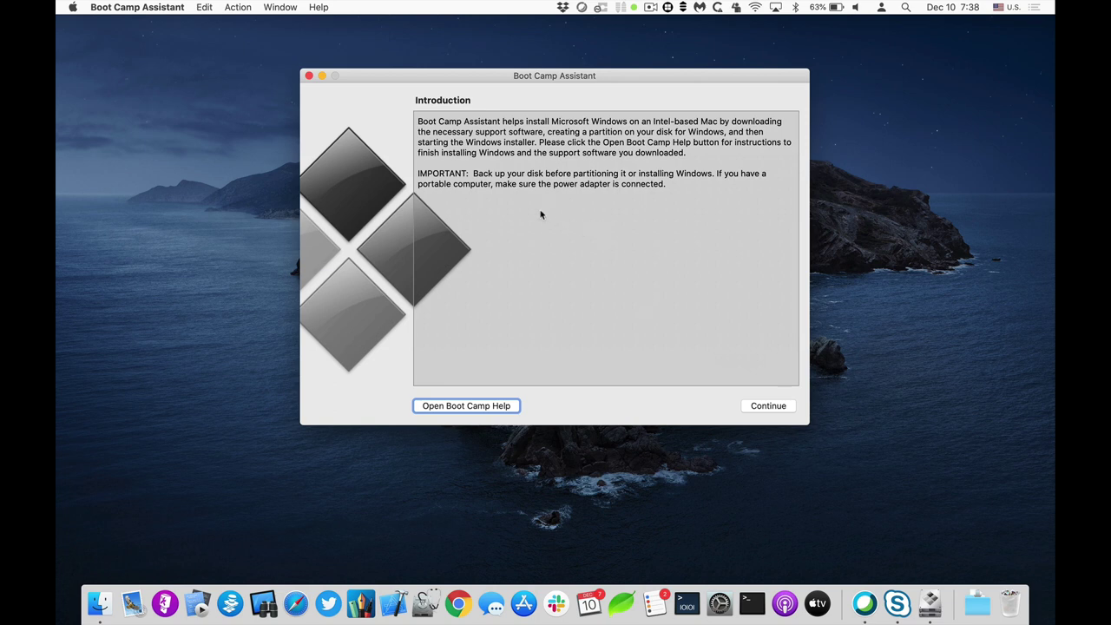
- Quit Boot Camp Assistant and select the Windows 10 edition on the download page
key("super+q")
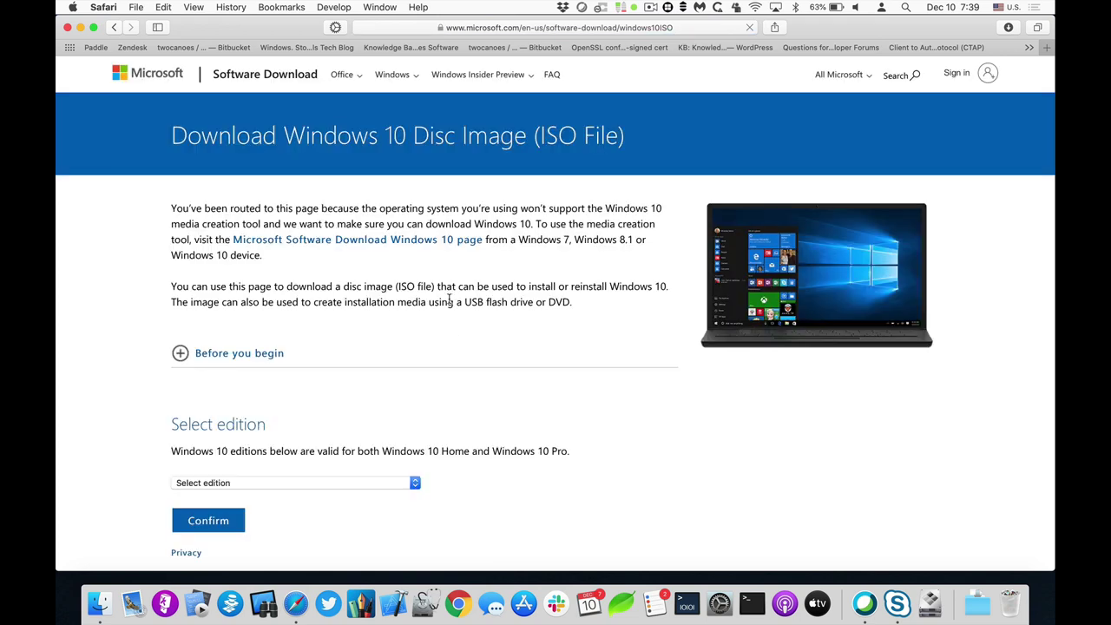
left_click(248, 483)
left_click(254, 507)
left_click(207, 521)
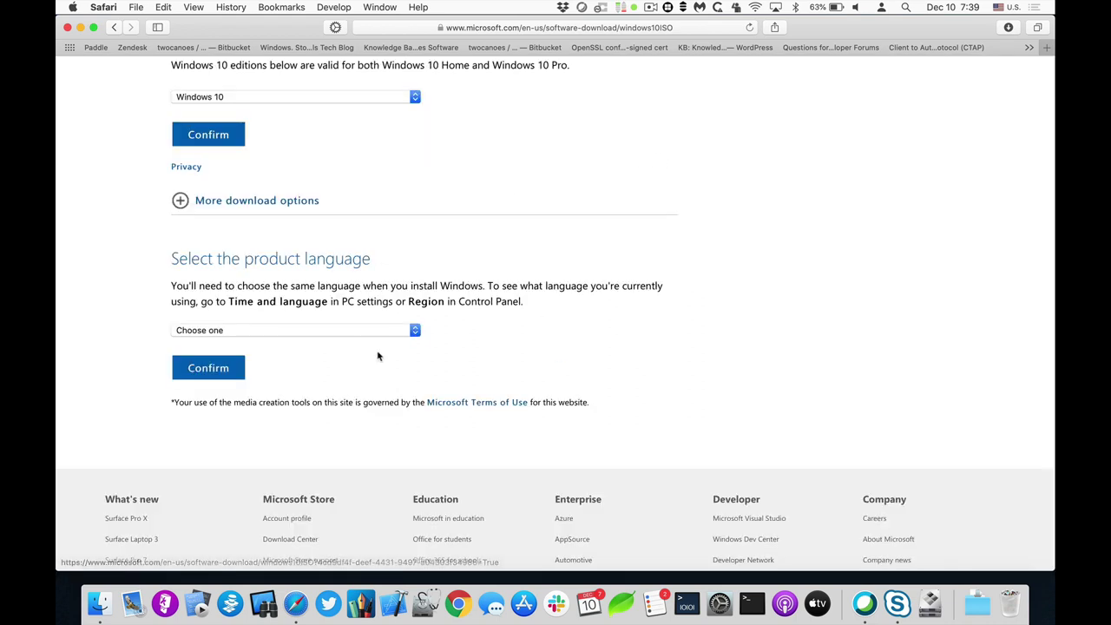
- Choose and confirm English as the product language
left_click(354, 331)
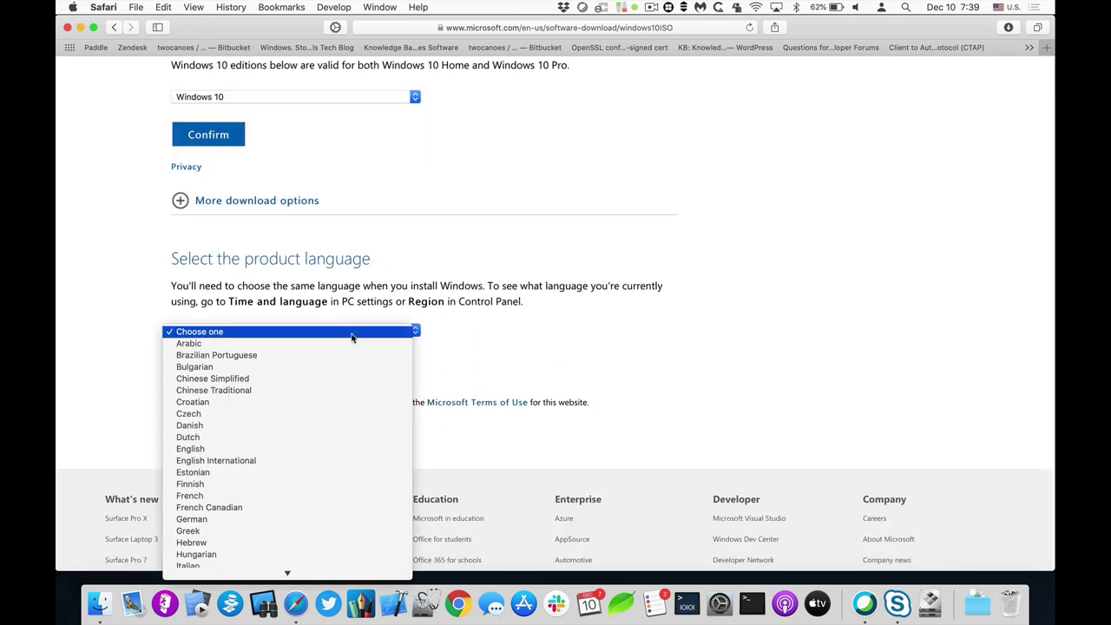
left_click(290, 322)
left_click(290, 321)
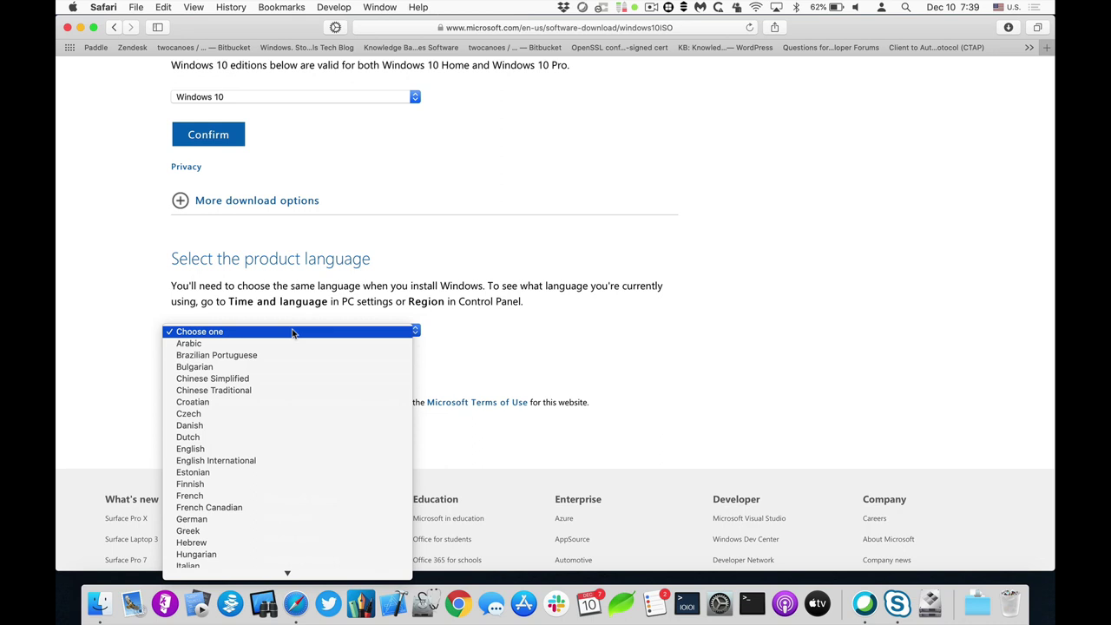
left_click(215, 450)
left_click(208, 371)
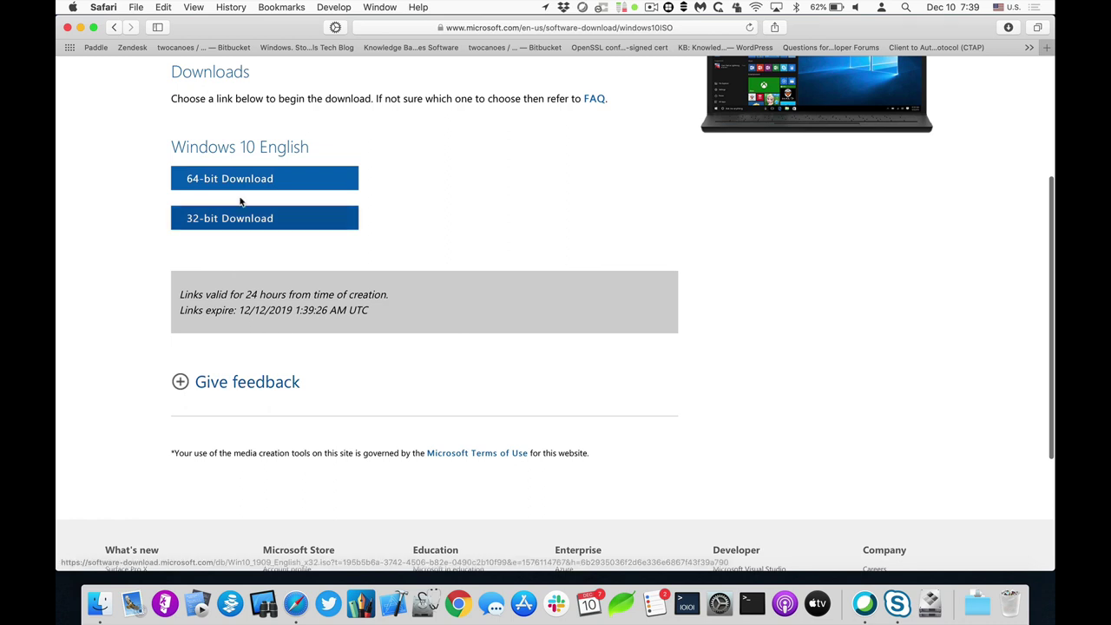
- Reveal Win10_1909_English_x64.iso in Finder from Safari's downloads, then close Finder and Safari windows
left_click(1007, 27)
left_click(928, 164)
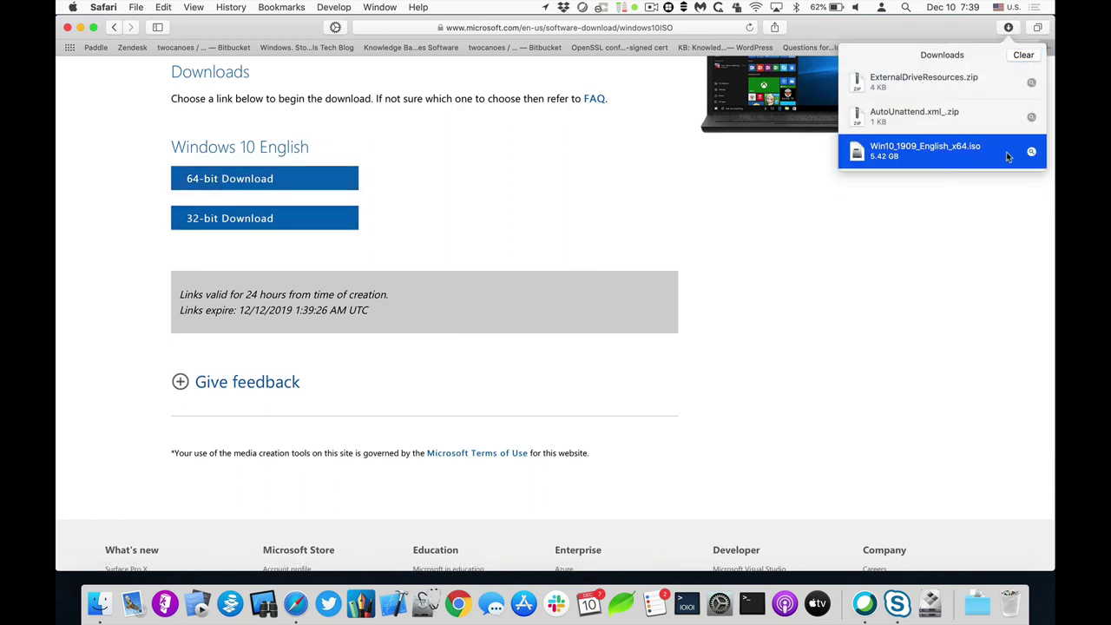
left_click(1031, 151)
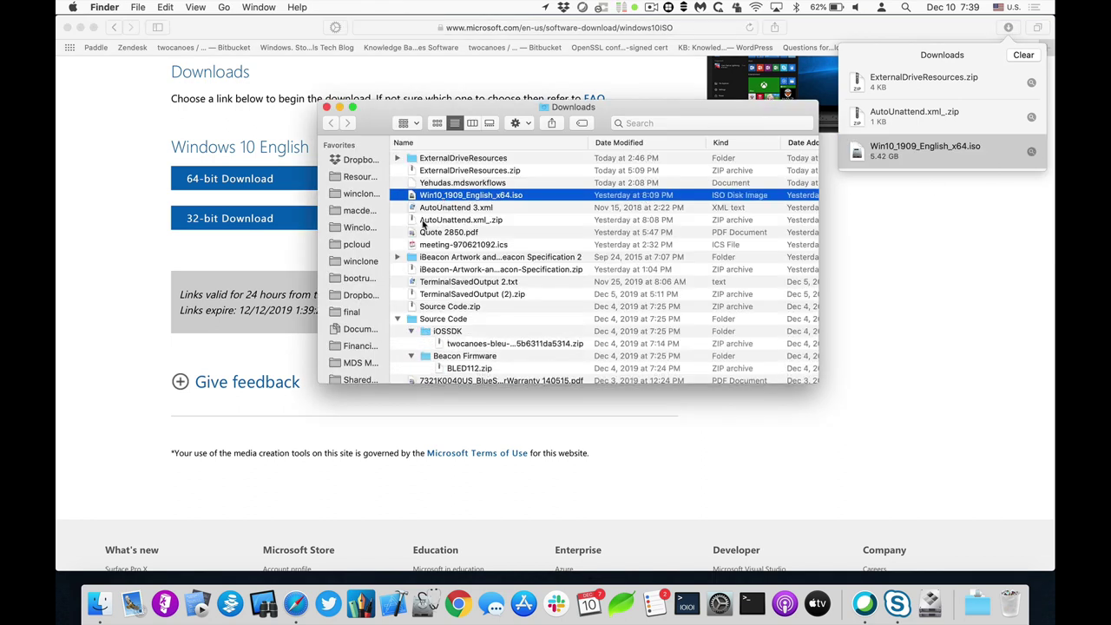
key("super+w")
left_click(120, 224)
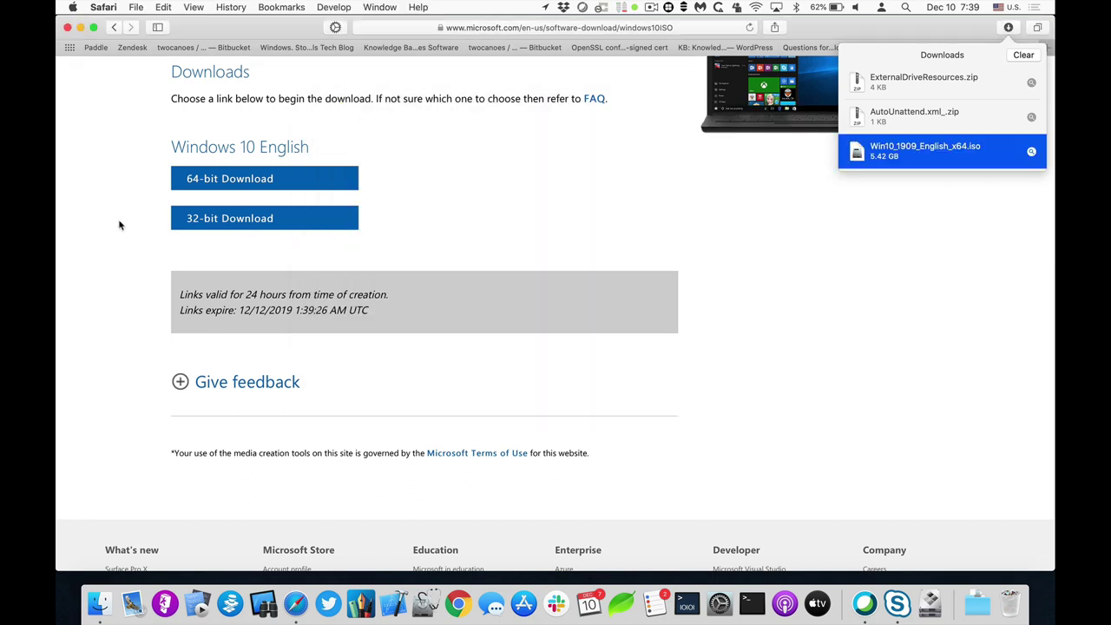
left_click(120, 223)
key("super+w")
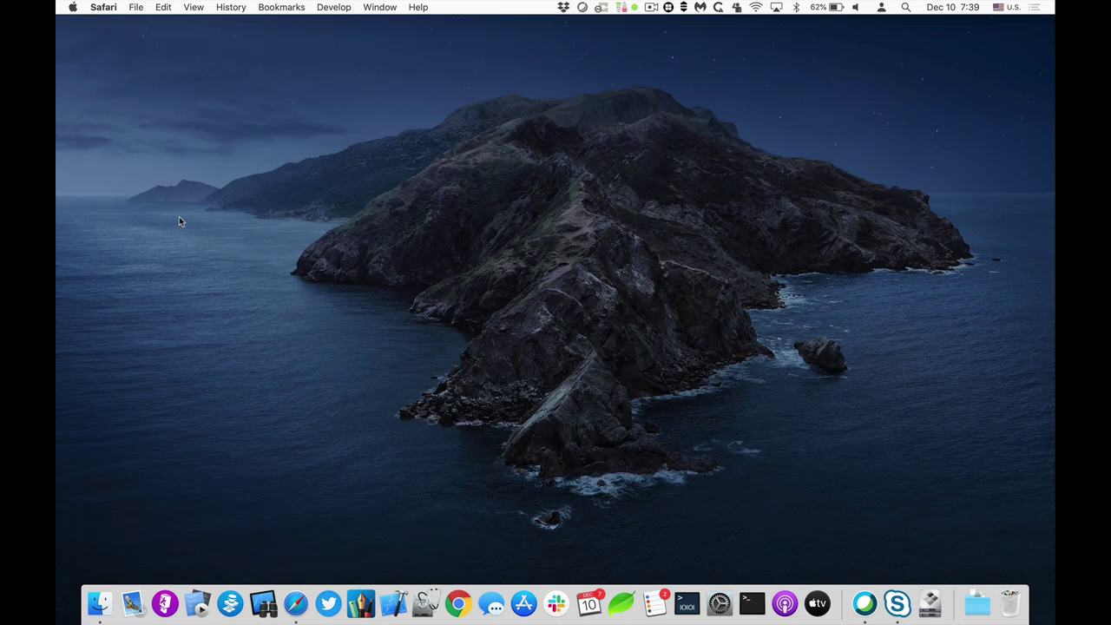
- Eject the mds volume from Finder and close the window
left_click(100, 603)
left_click(484, 177)
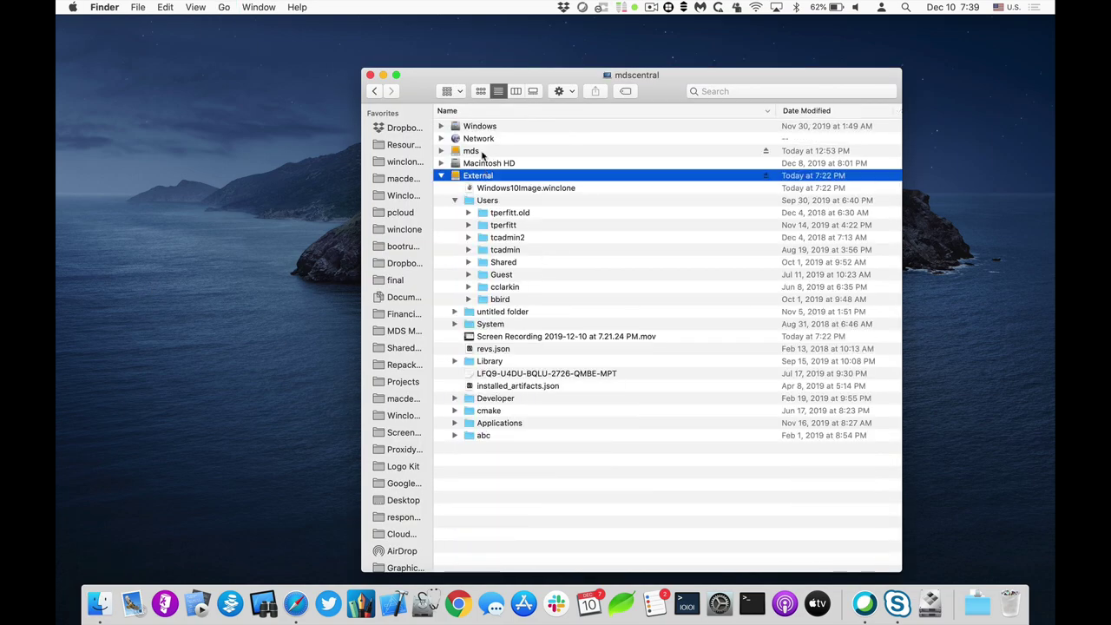
left_click(480, 152, "super")
key("super+e")
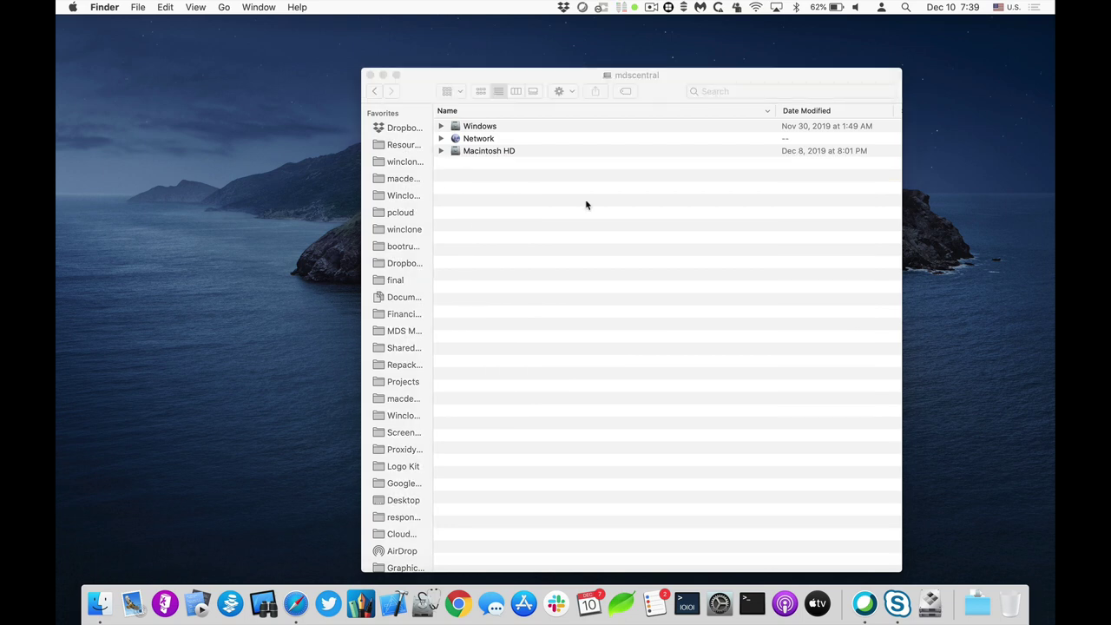
key("super+w")
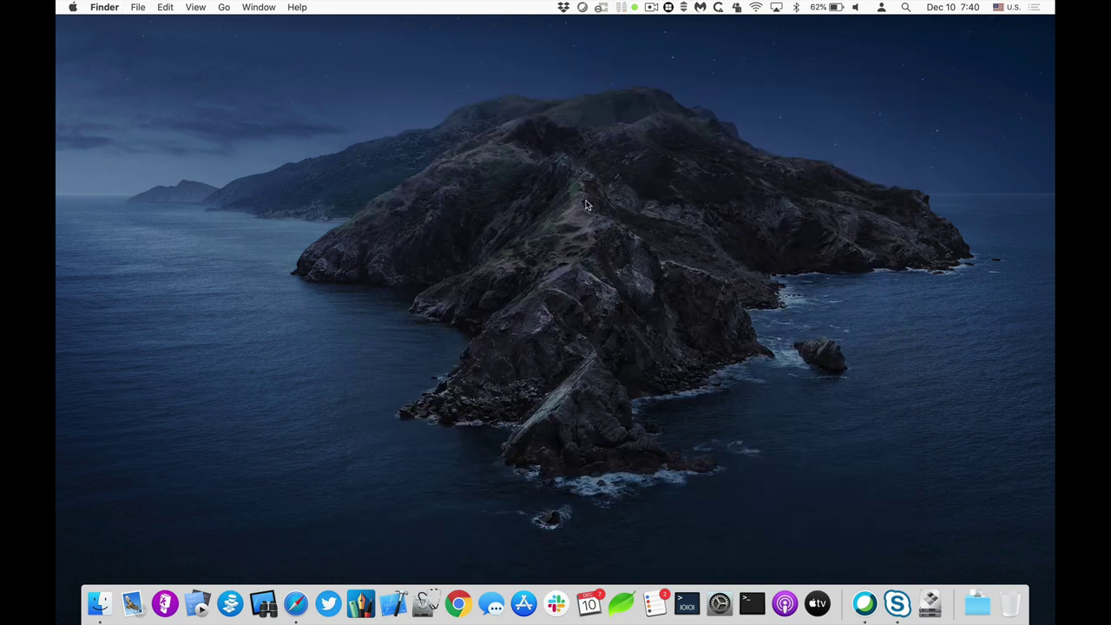
- Launch Disk Utility and erase the EXFAT USB drive as ExFAT
key("super+space")
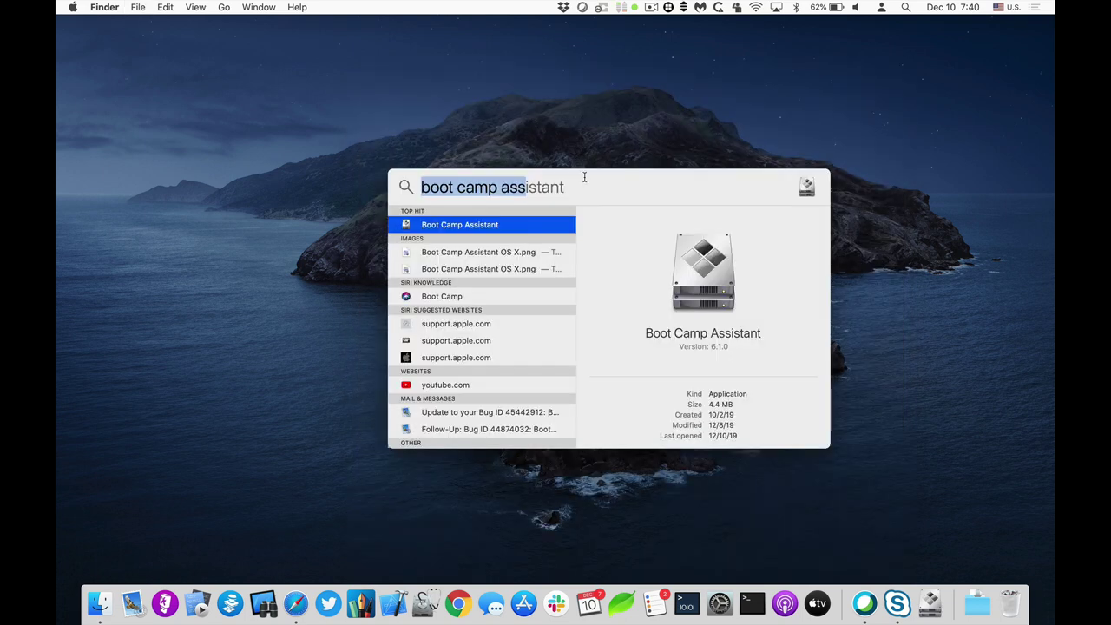
type("disk")
key("Return")
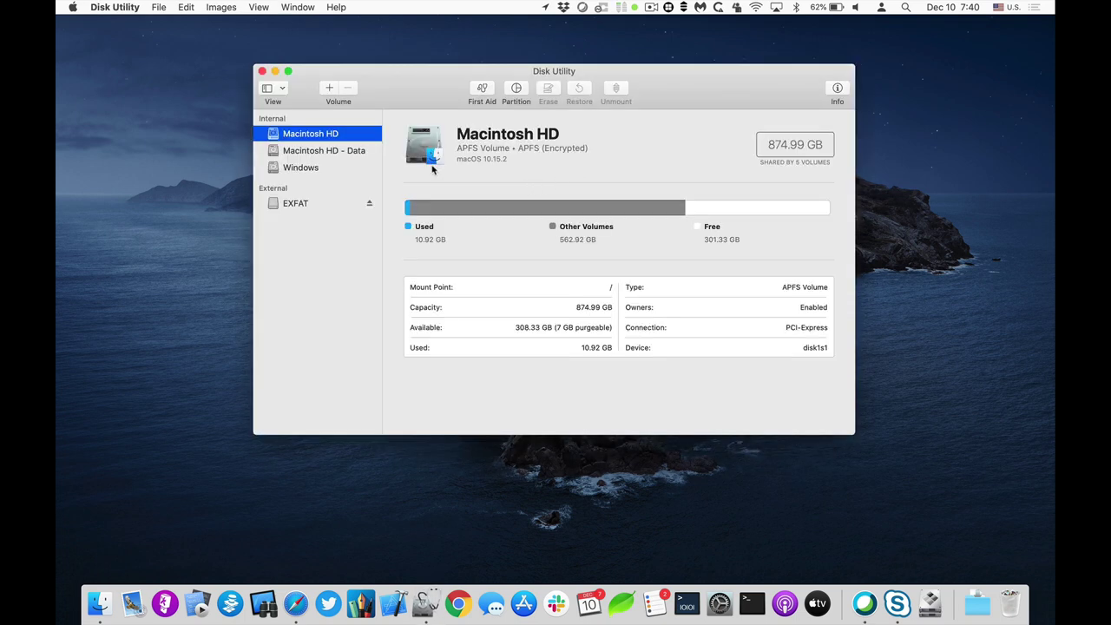
left_click(297, 203)
left_click(546, 90)
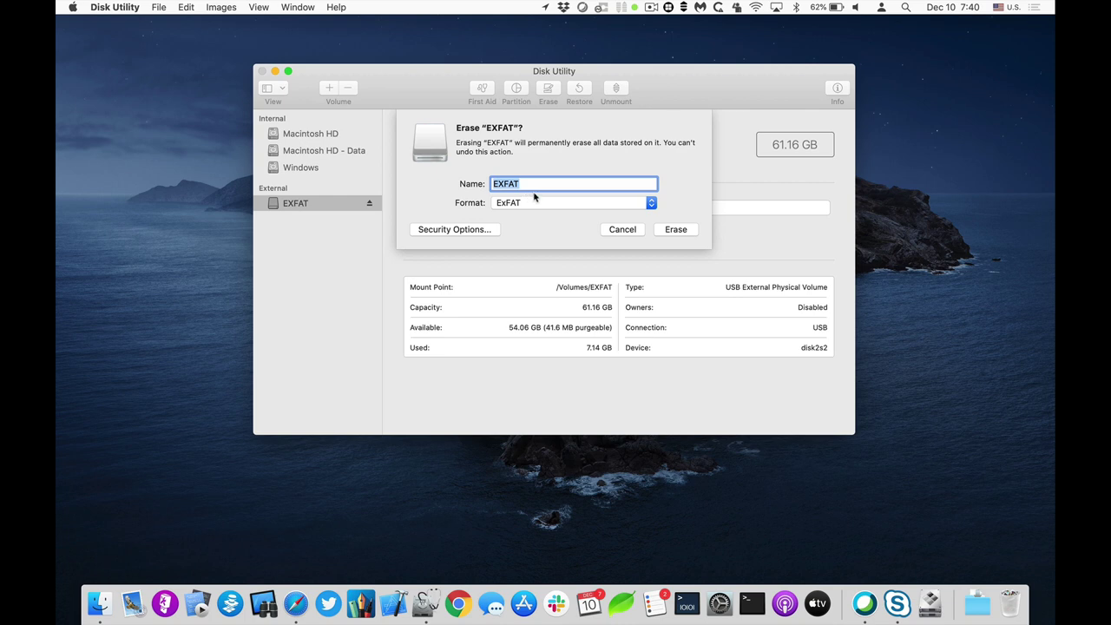
left_click(674, 229)
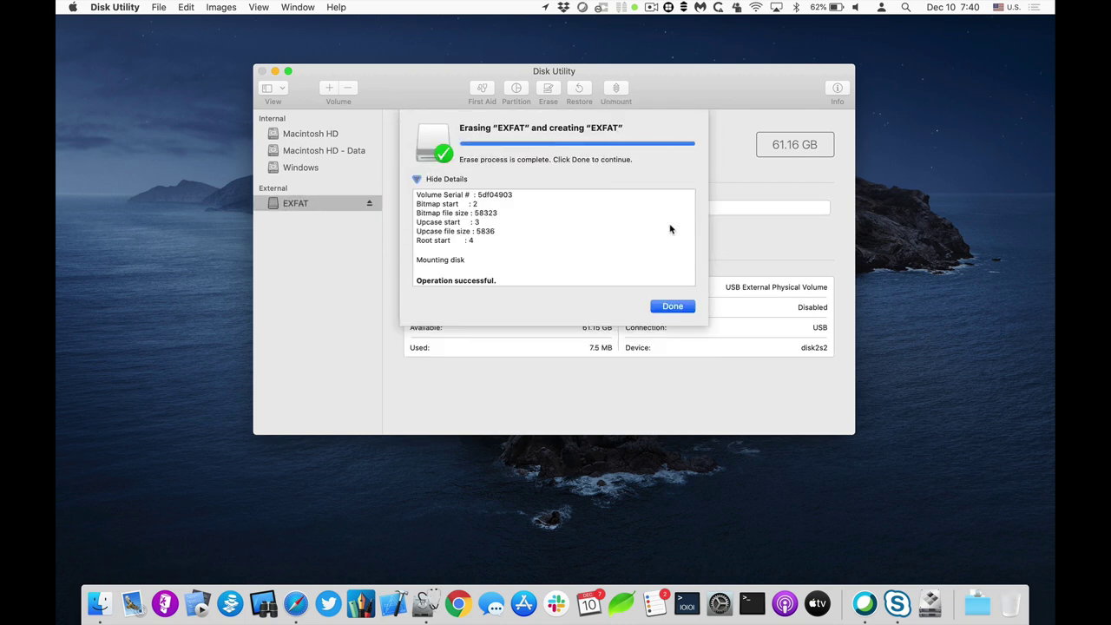
left_click(671, 306)
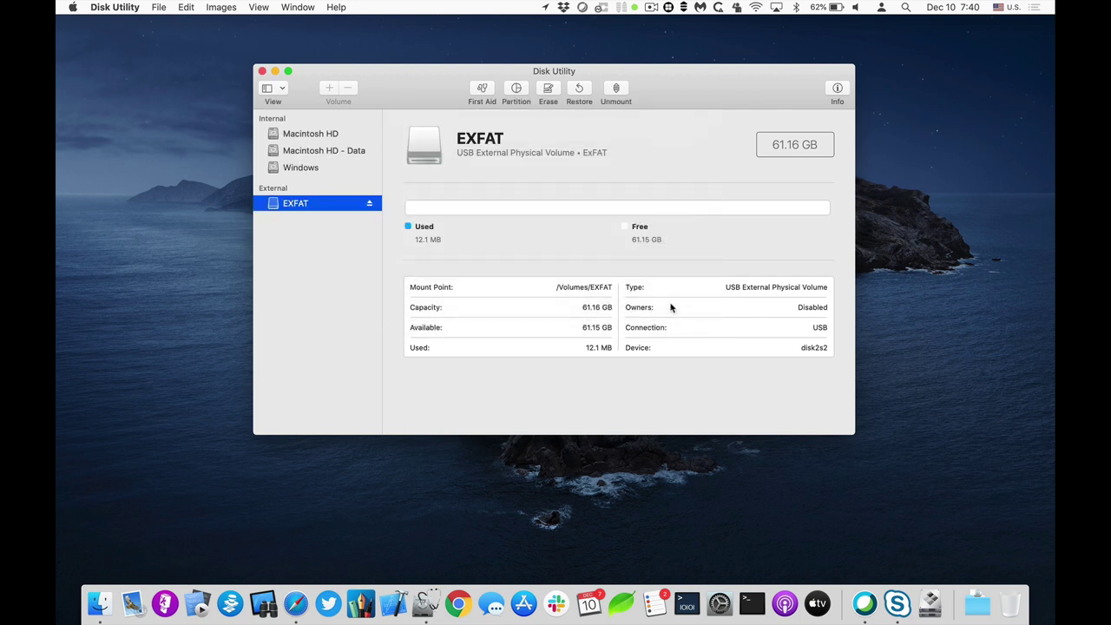
- Quit Disk Utility and select the BootCamp folder in the Desktop's WindowsSupport folder
key("super+q")
key("super+shift+c")
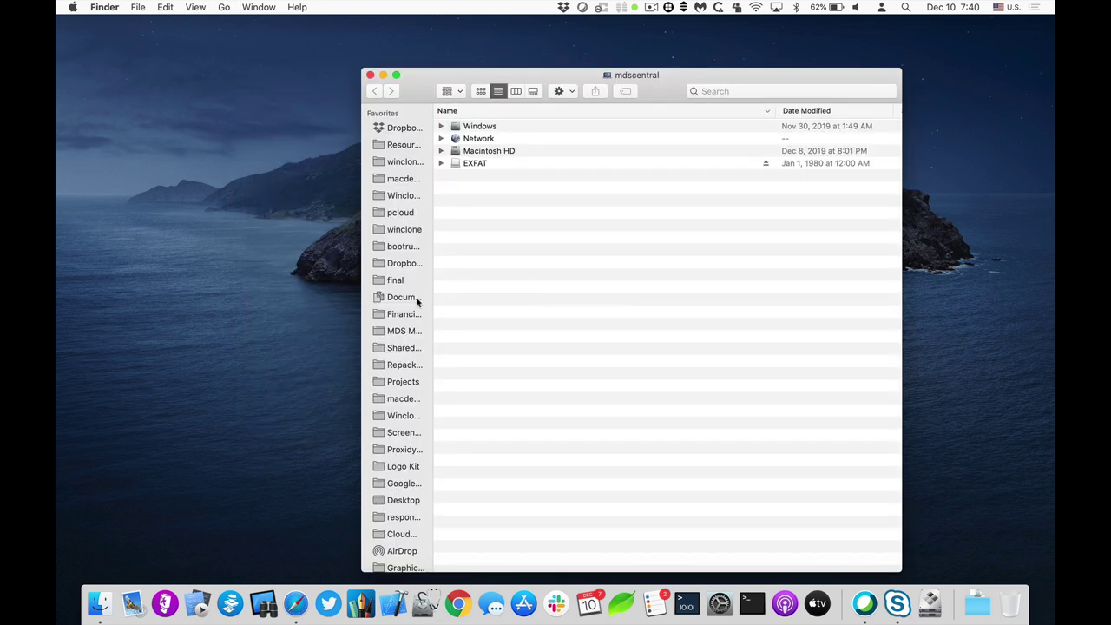
left_click(440, 166)
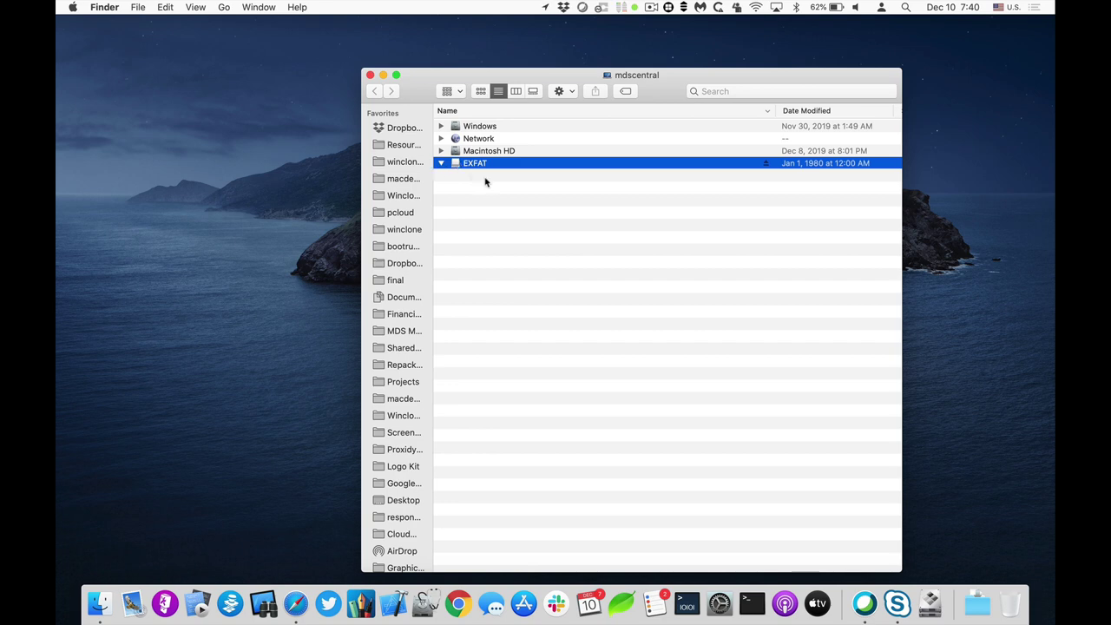
key("super+shift+d")
left_click(441, 139)
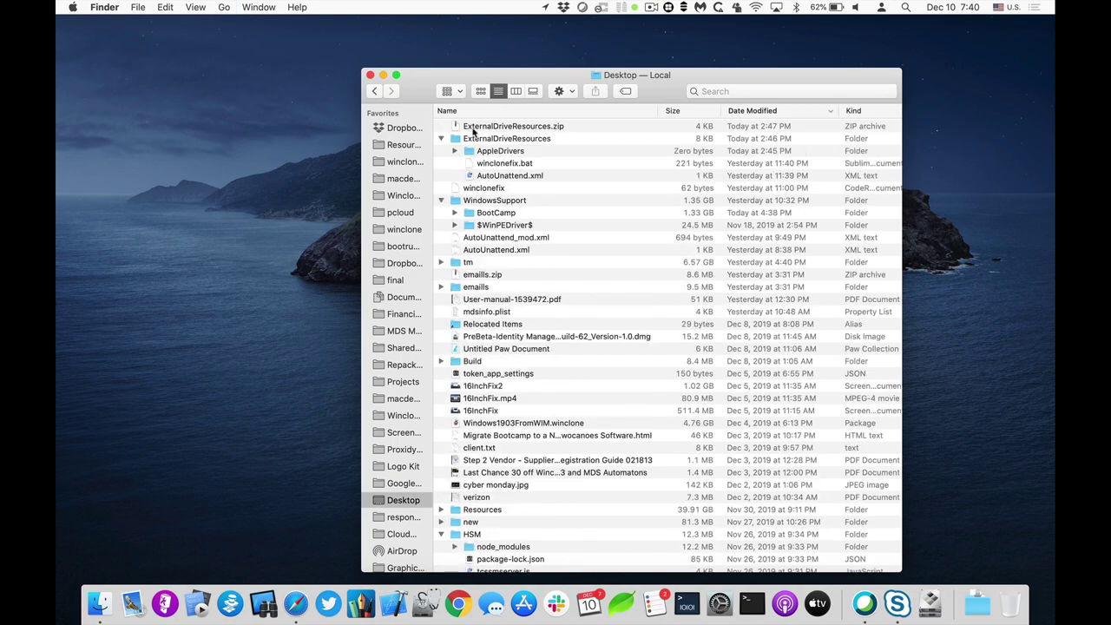
left_click(494, 227)
left_click(495, 215)
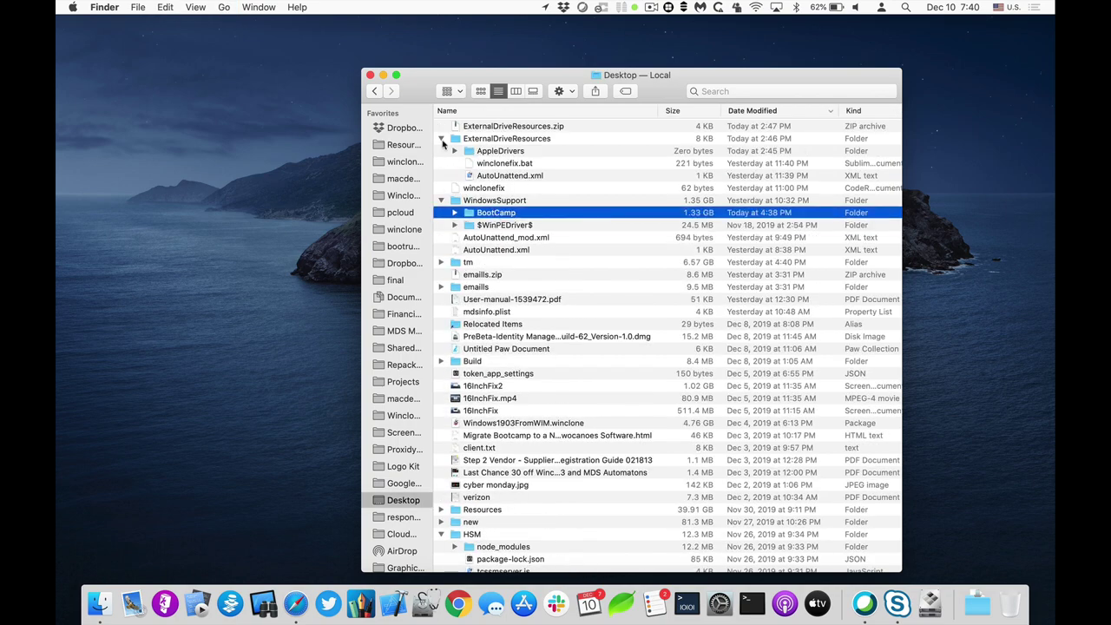
- Paste the BootCamp folder onto the EXFAT drive
left_click(374, 91)
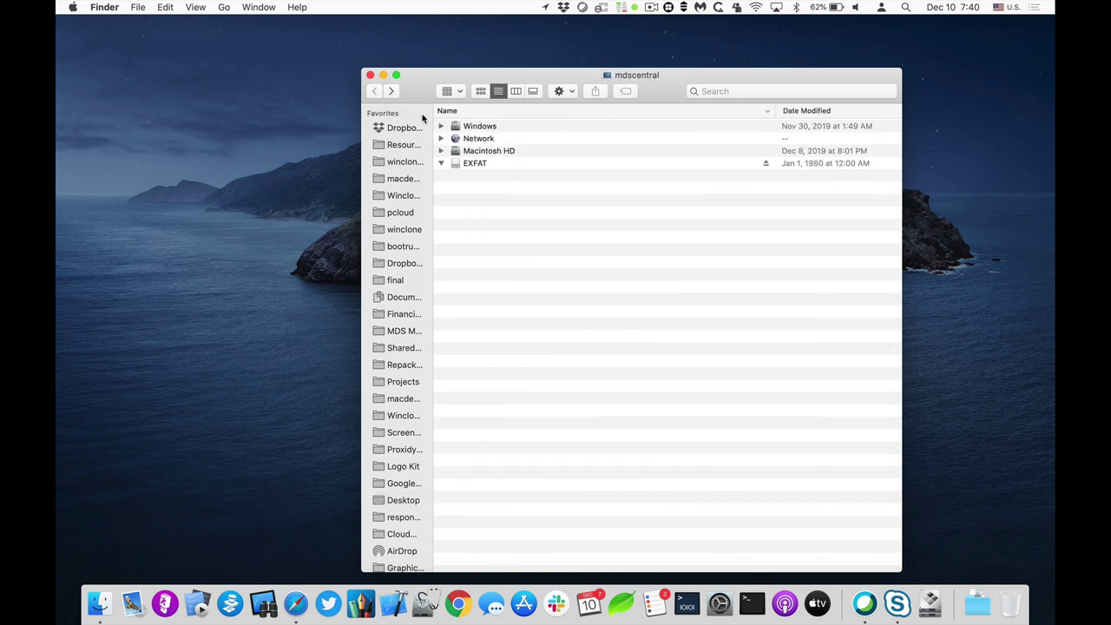
double_click(466, 165)
key("super+v")
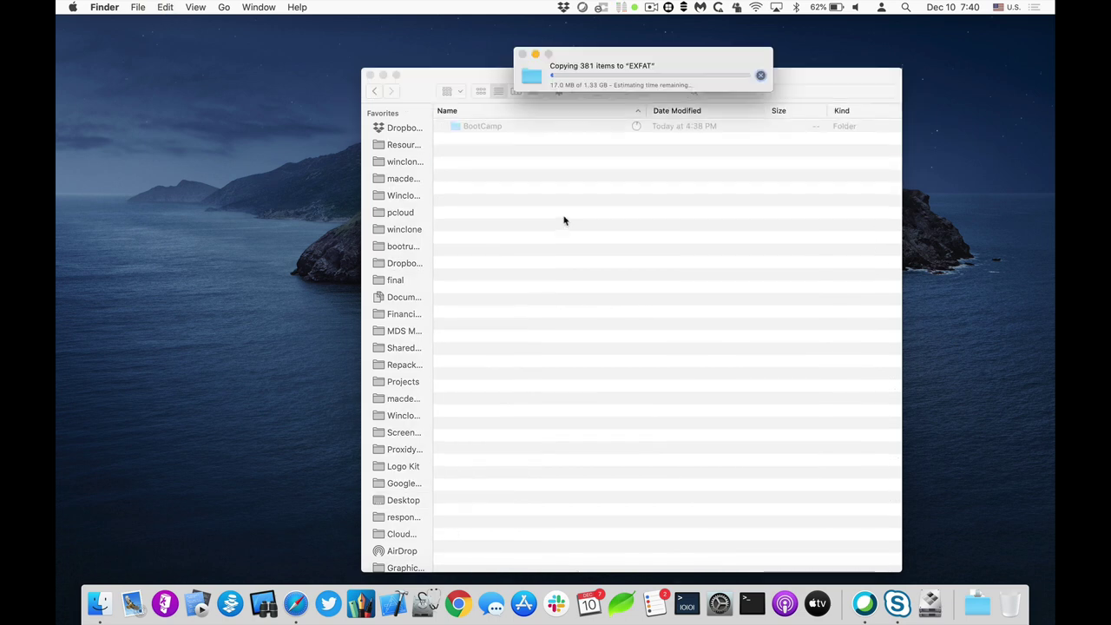
left_click(374, 91)
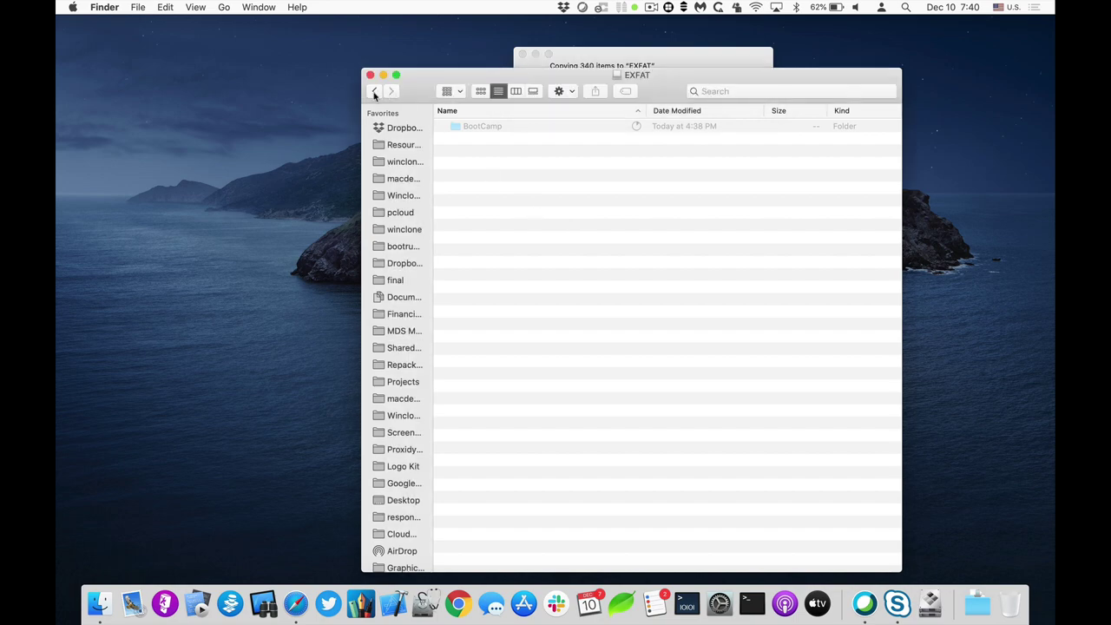
- Mount Win10_1909_English_x64.iso from Downloads and select all eight of its items
left_click(497, 199)
key("alt+super+l")
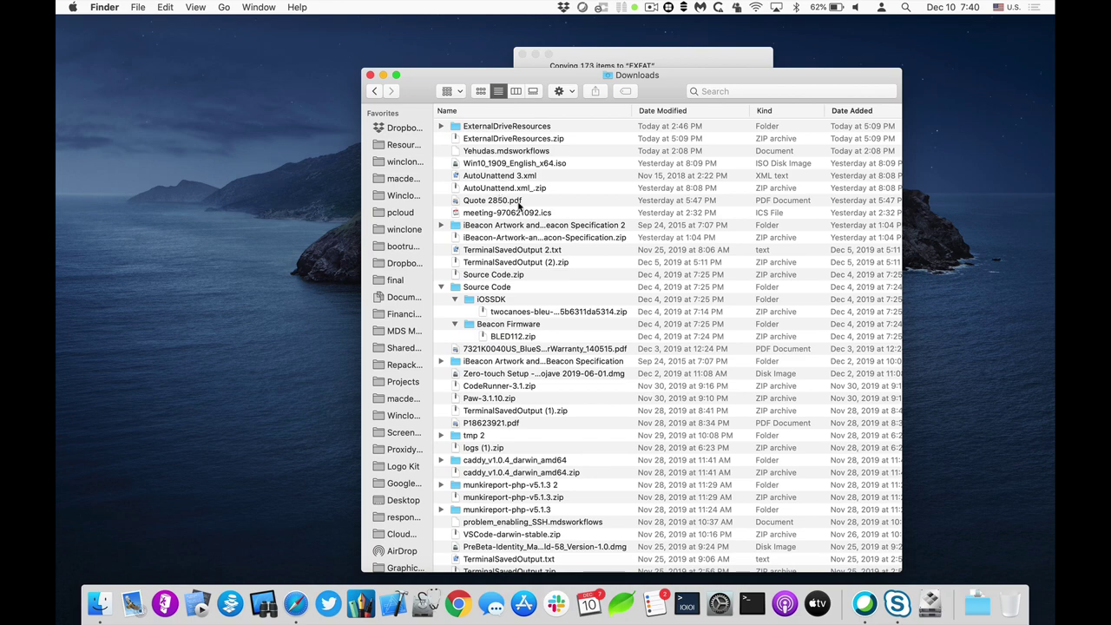
type("win")
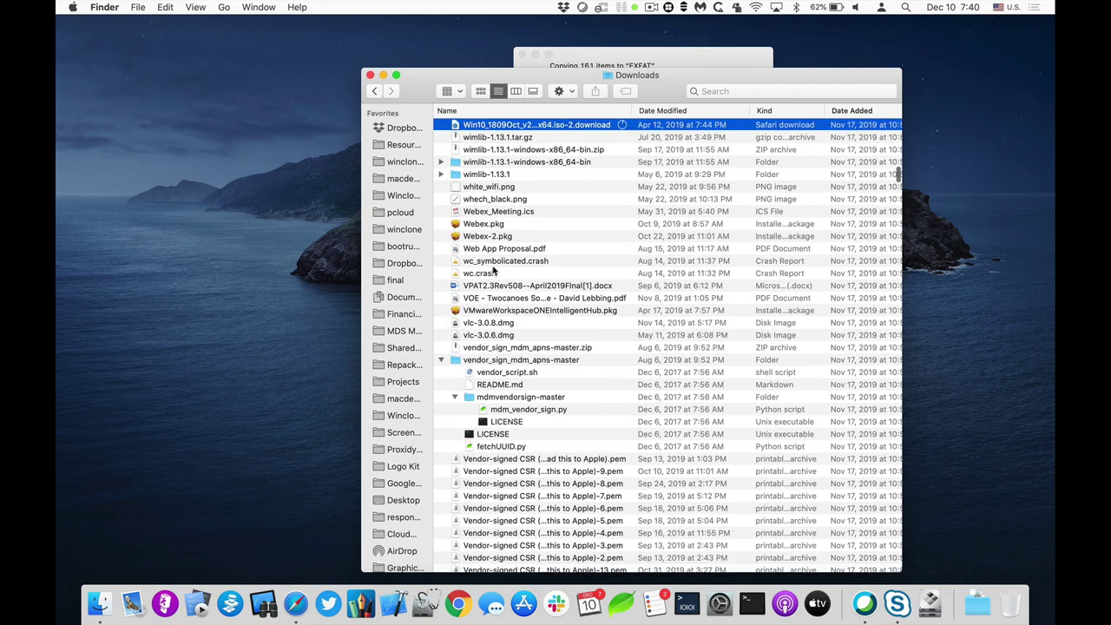
scroll(496, 144, "up", 4)
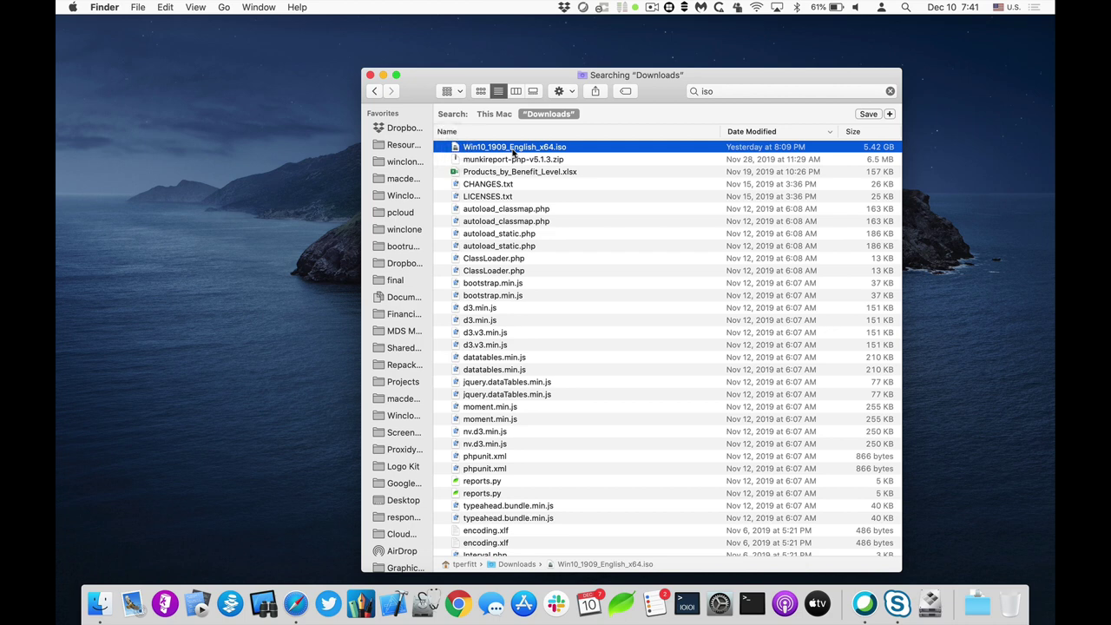
double_click(513, 147)
left_click_drag(469, 90, 443, 86)
key("super+a")
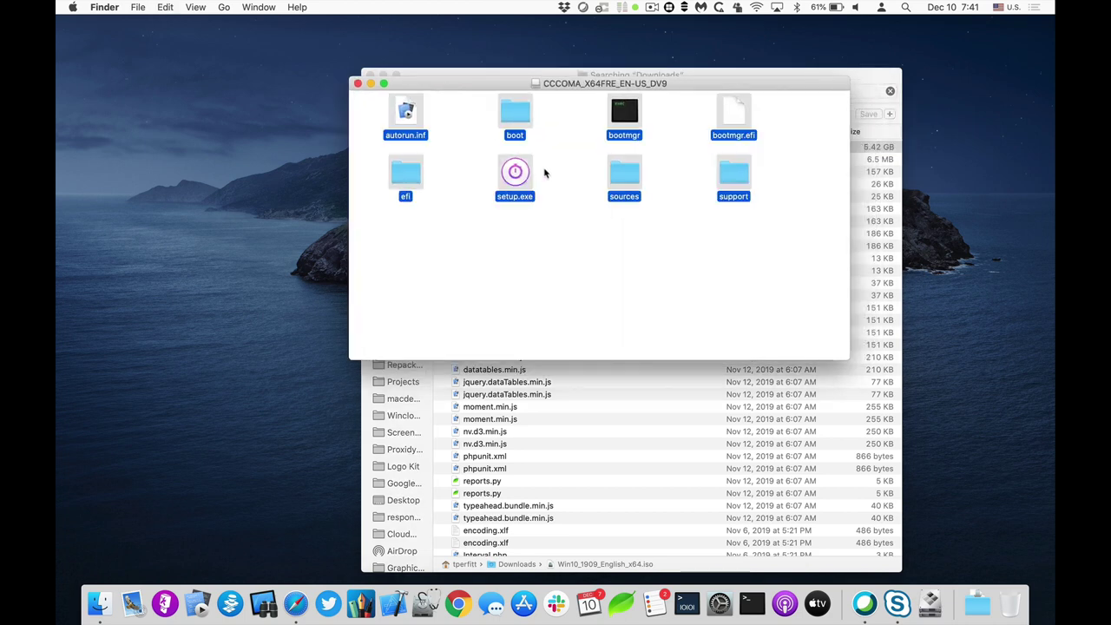
left_click(532, 226)
key("super+a")
- Paste the installer files onto the EXFAT drive beside BootCamp
key("super+shift+c")
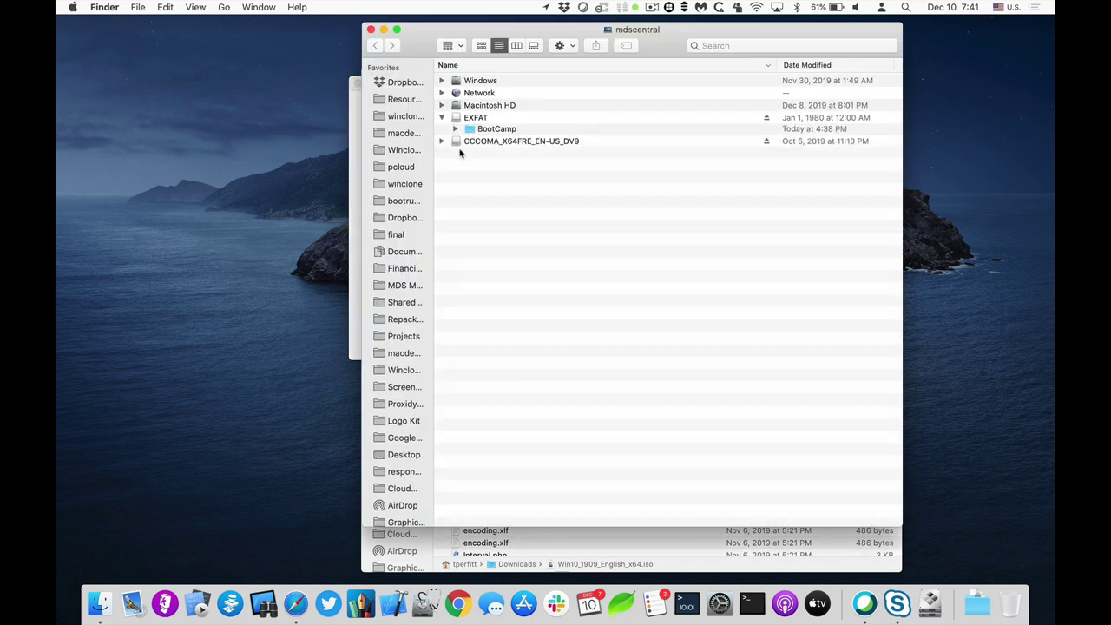
double_click(484, 117)
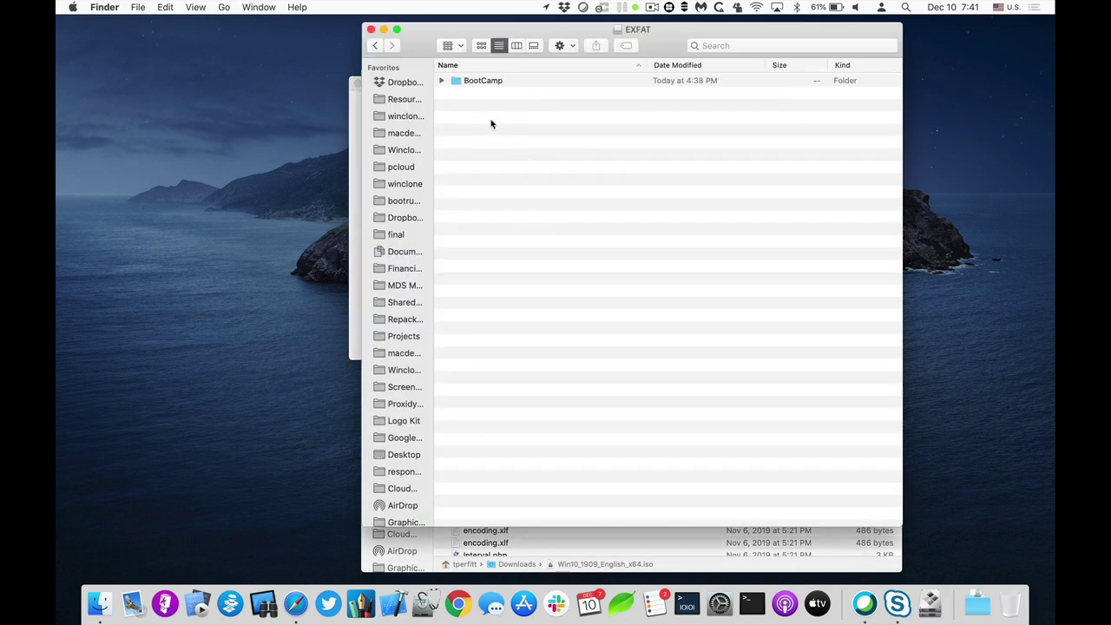
key("super+v")
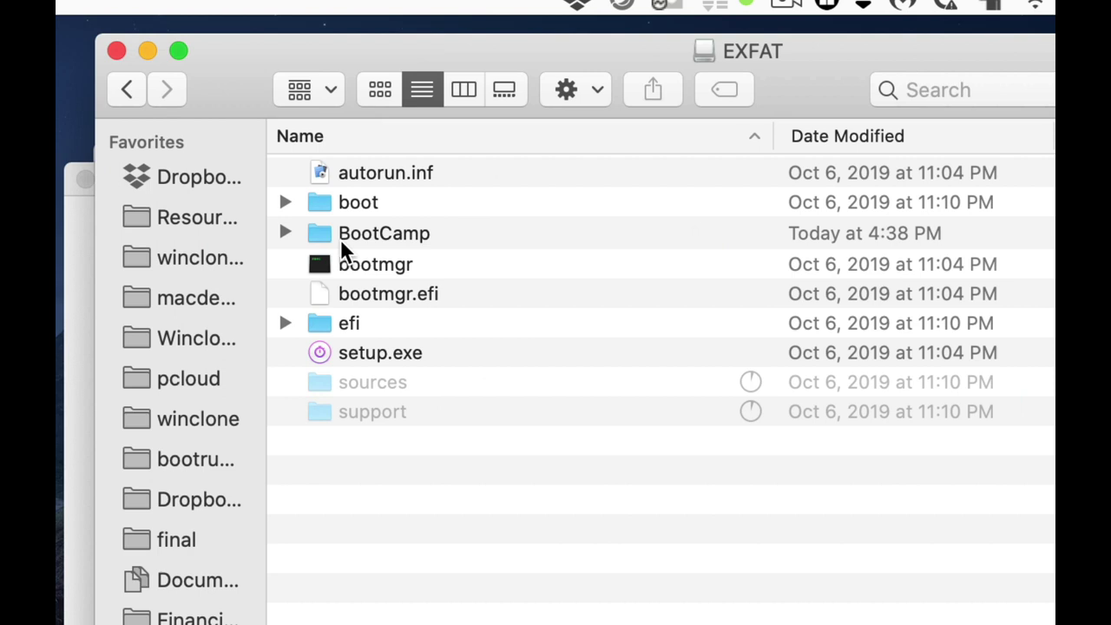
left_click(472, 106)
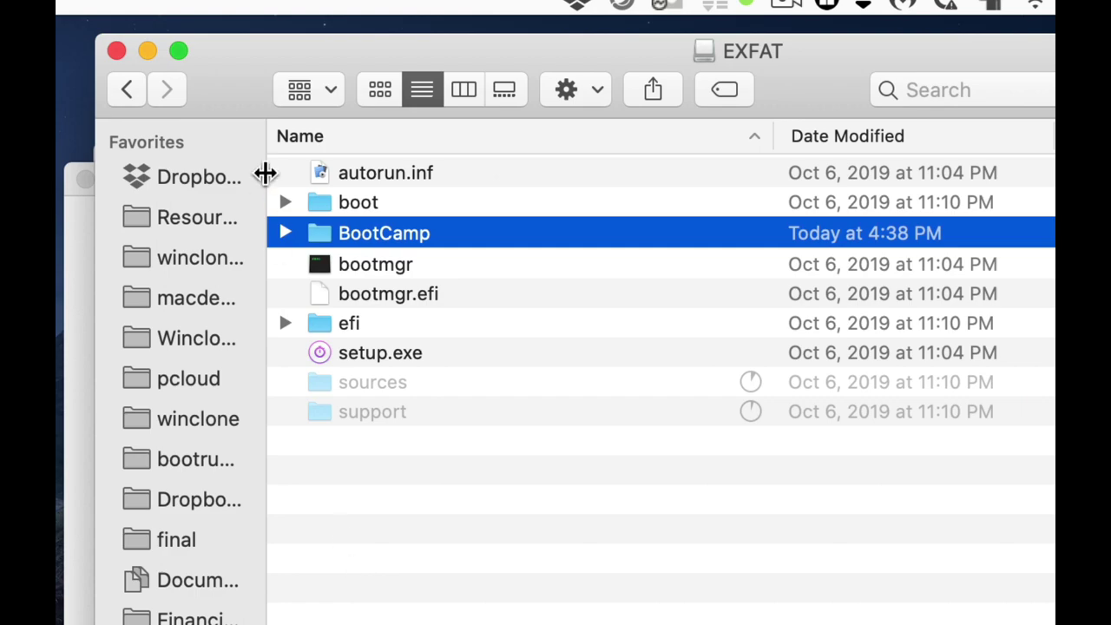
left_click_drag(243, 78, 524, 60)
left_click(289, 198)
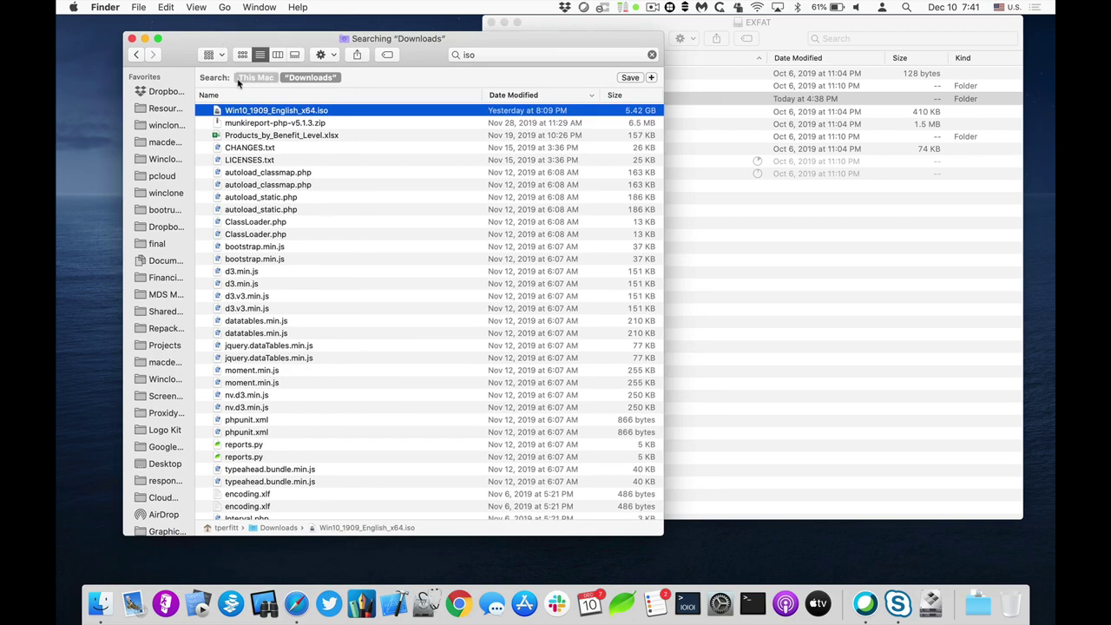
- Copy the three items in Downloads/ExternalDriveResources onto the EXFAT drive
key("super+bracketleft")
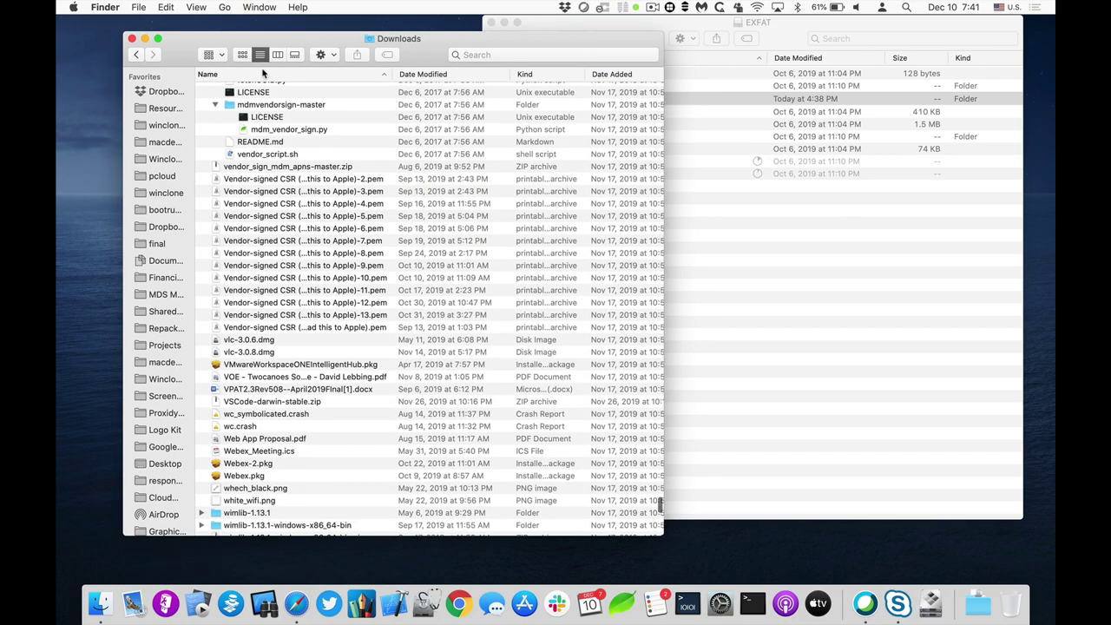
left_click(262, 73)
key("e")
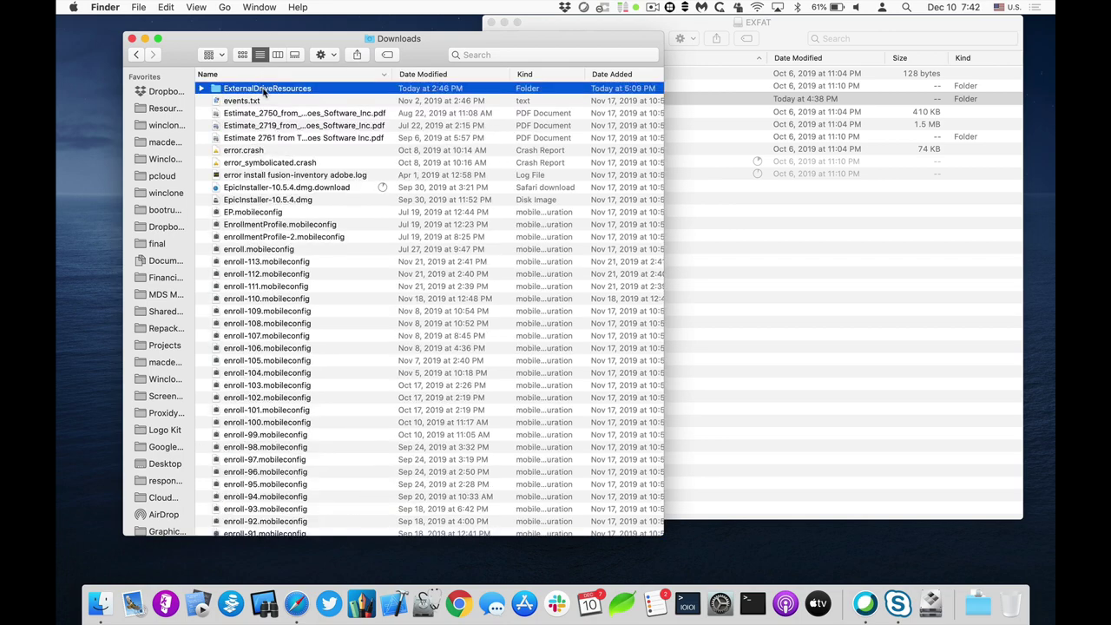
double_click(264, 90)
key("super+a")
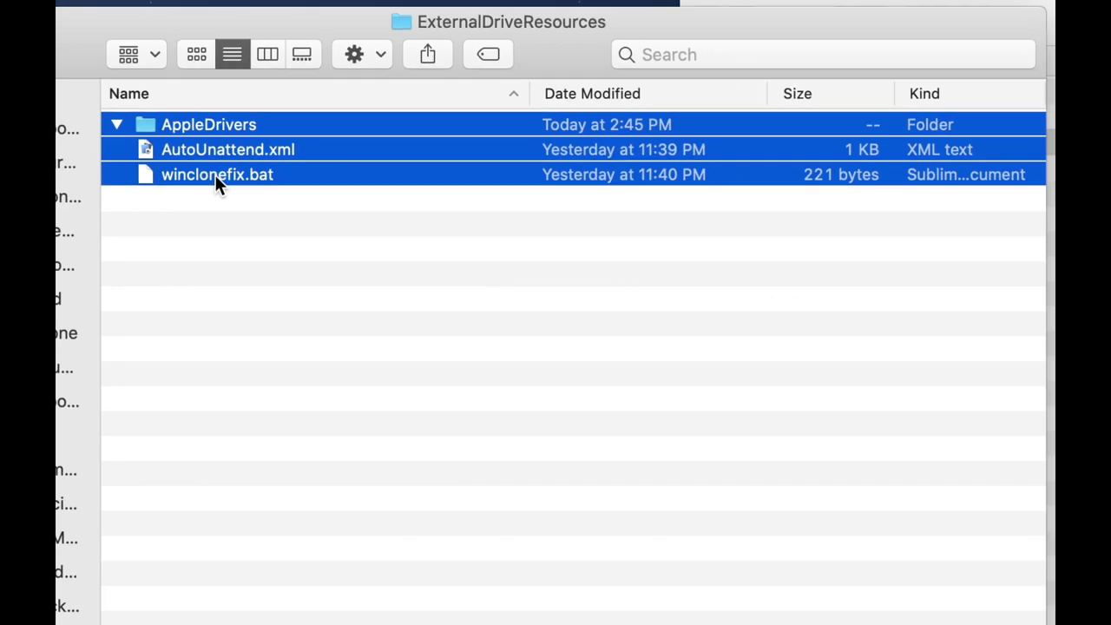
left_click_drag(211, 197, 806, 328)
- Watch the copy on EXFAT and expand its new AppleDrivers folder
left_click(805, 328)
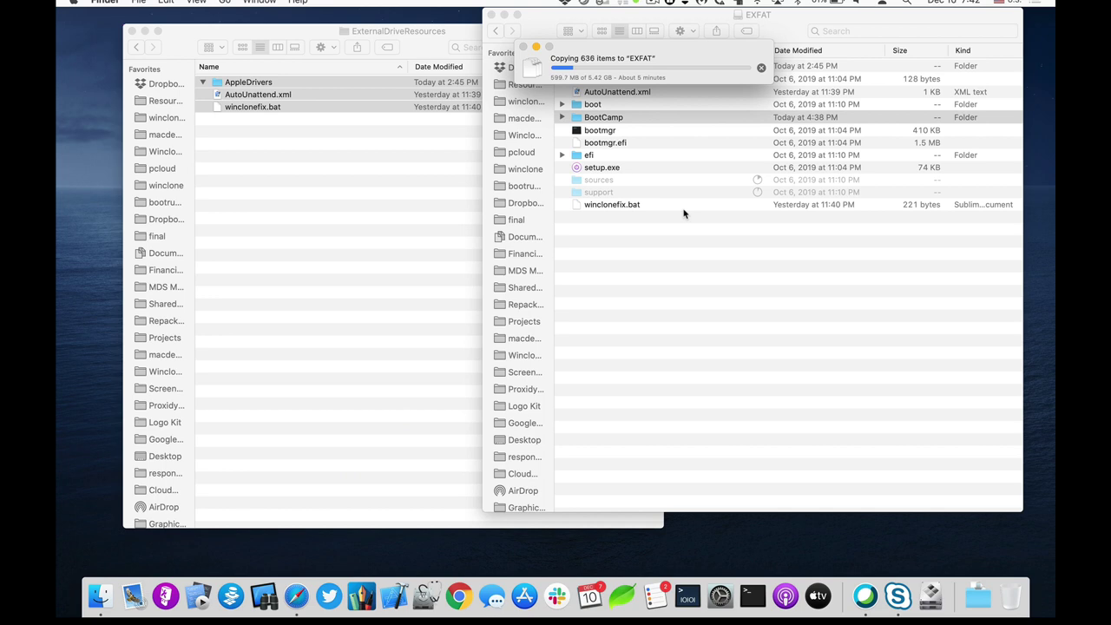
left_click(321, 195)
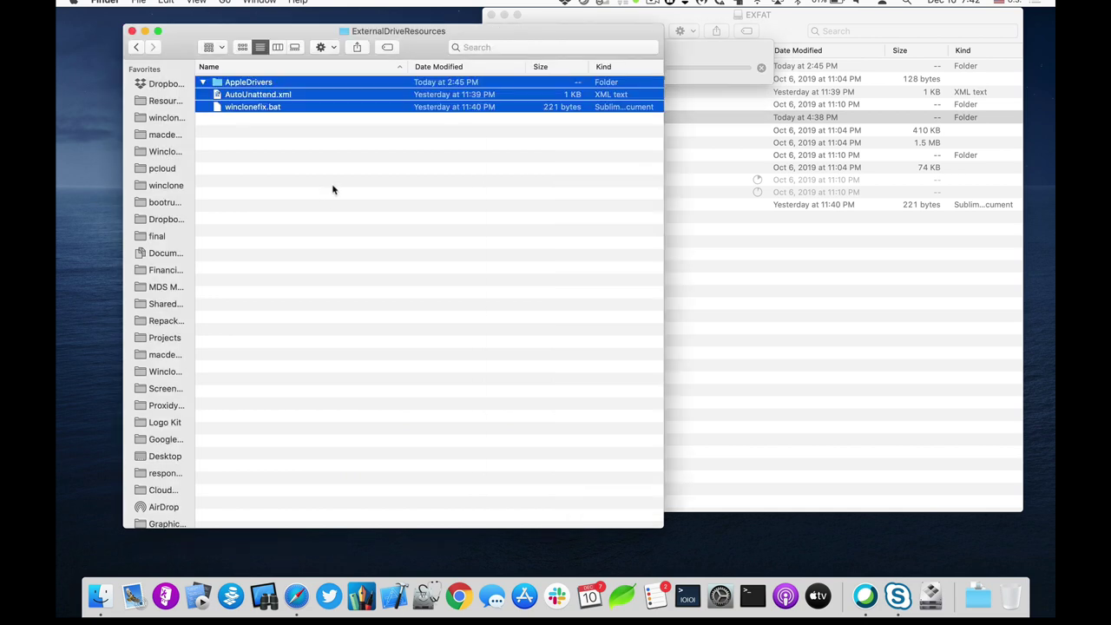
left_click(711, 205)
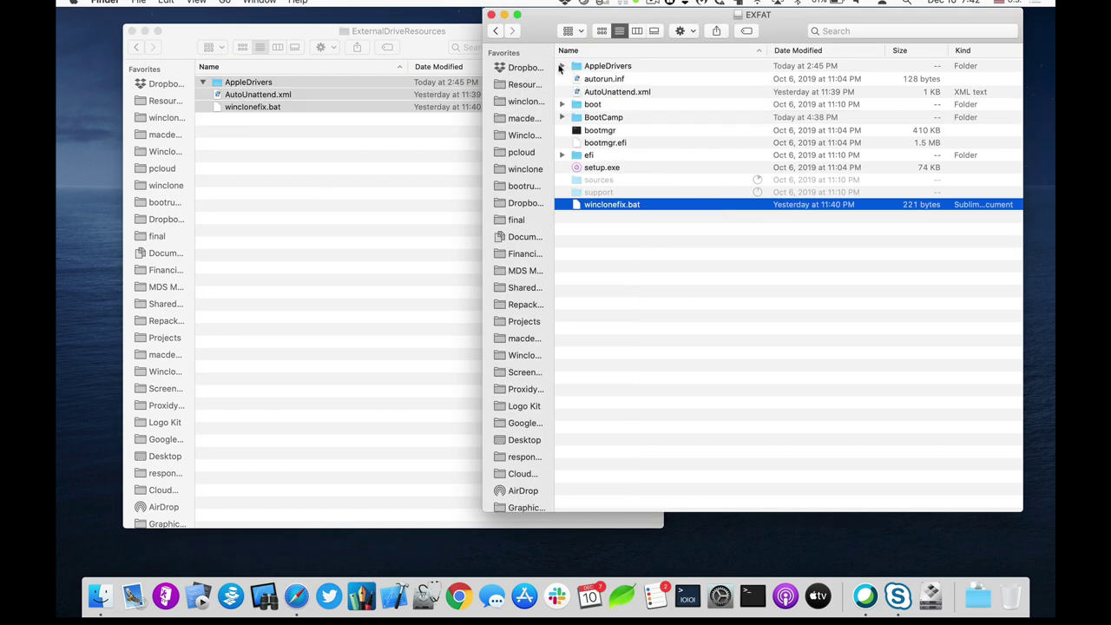
left_click(561, 67)
left_click(285, 203)
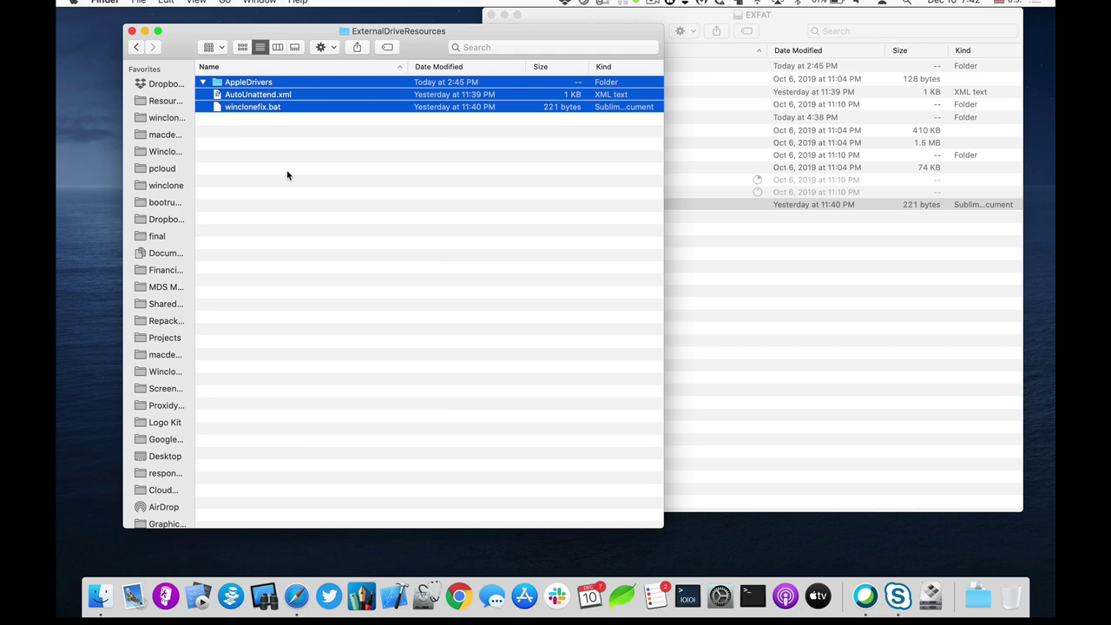
- Paste the seven $WinPEDriver$ folders, AppleAudio through AppleUSBVHCI, into EXFAT's AppleDrivers folder
key("cmd+shift+d")
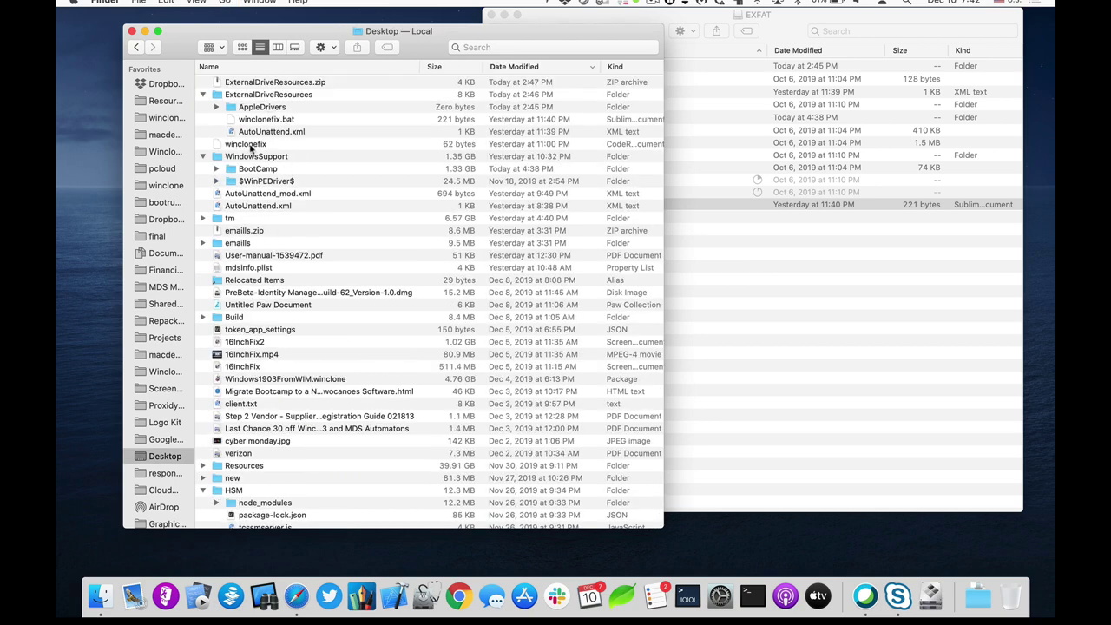
double_click(252, 159)
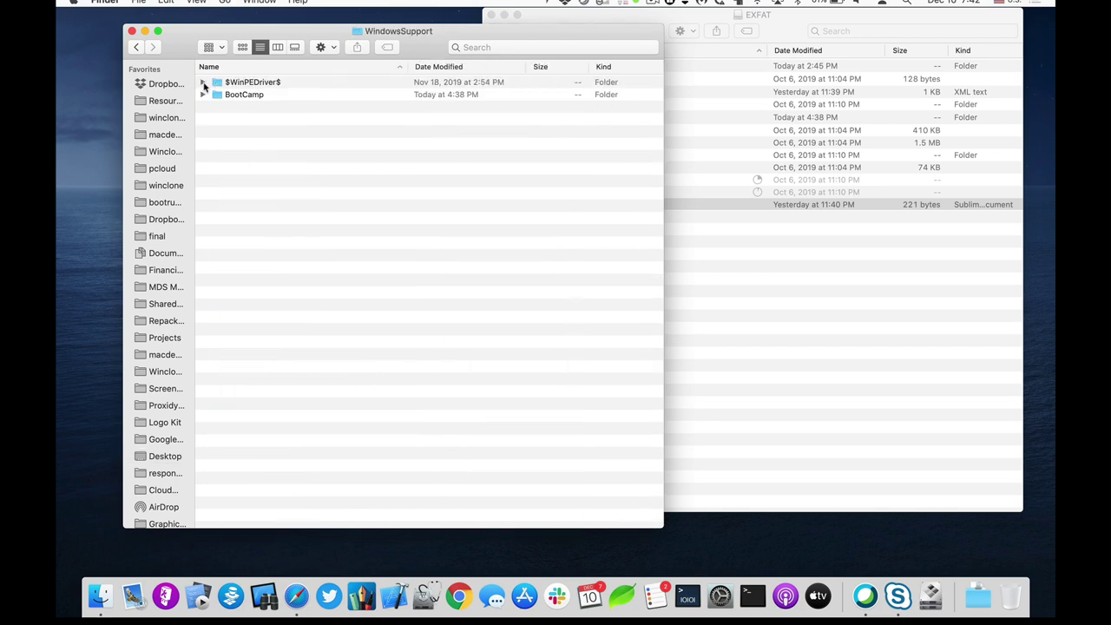
left_click(203, 83)
left_click(243, 94)
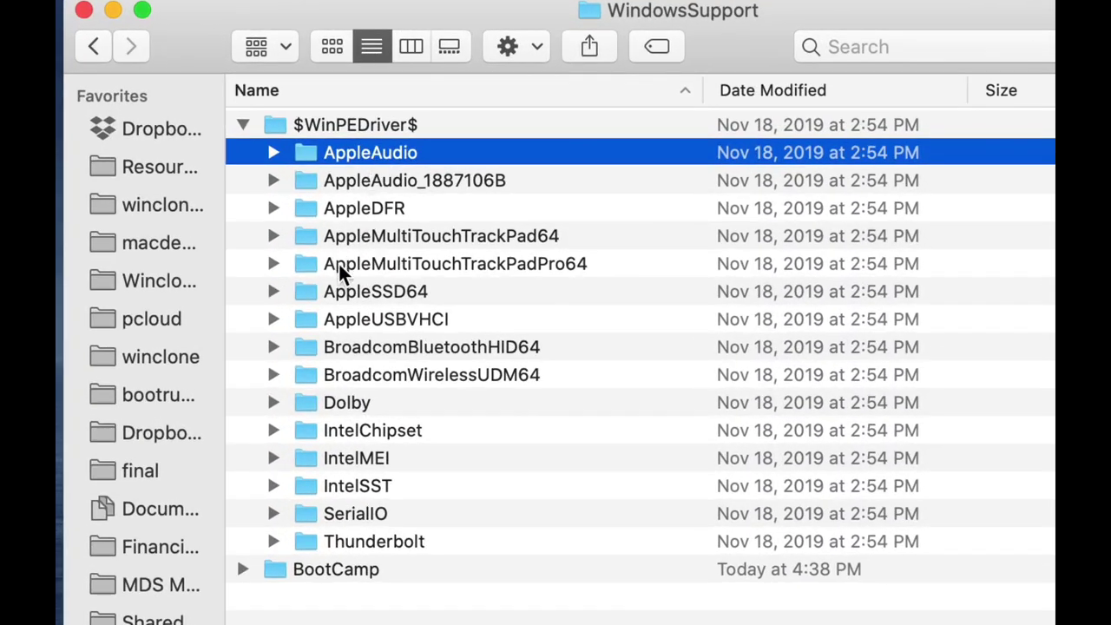
left_click(362, 292, "shift")
left_click(445, 317, "shift")
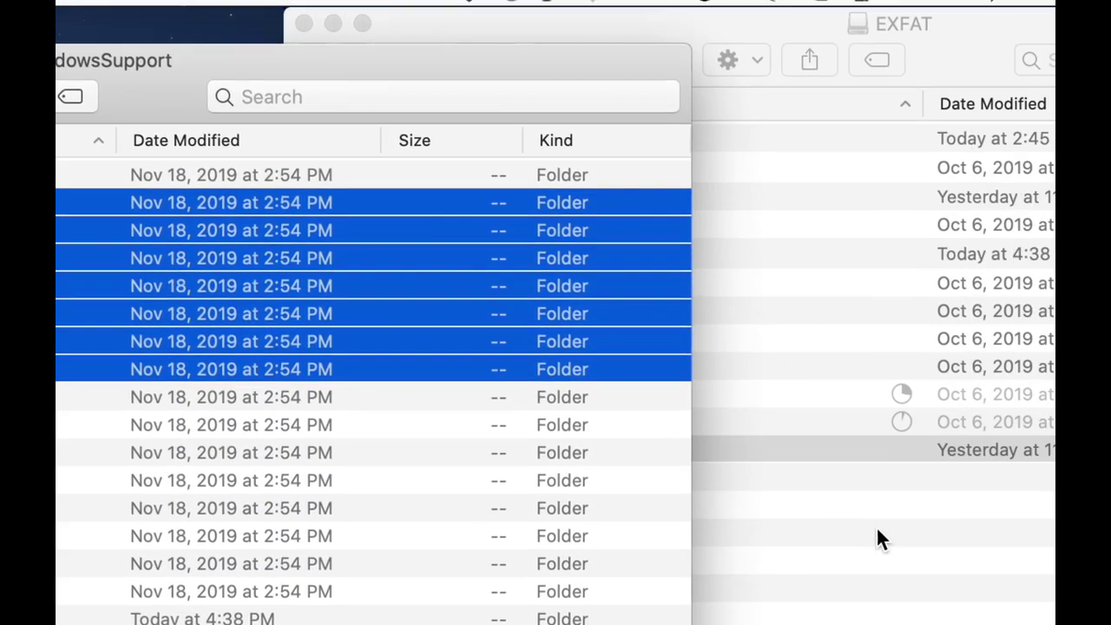
left_click(633, 293)
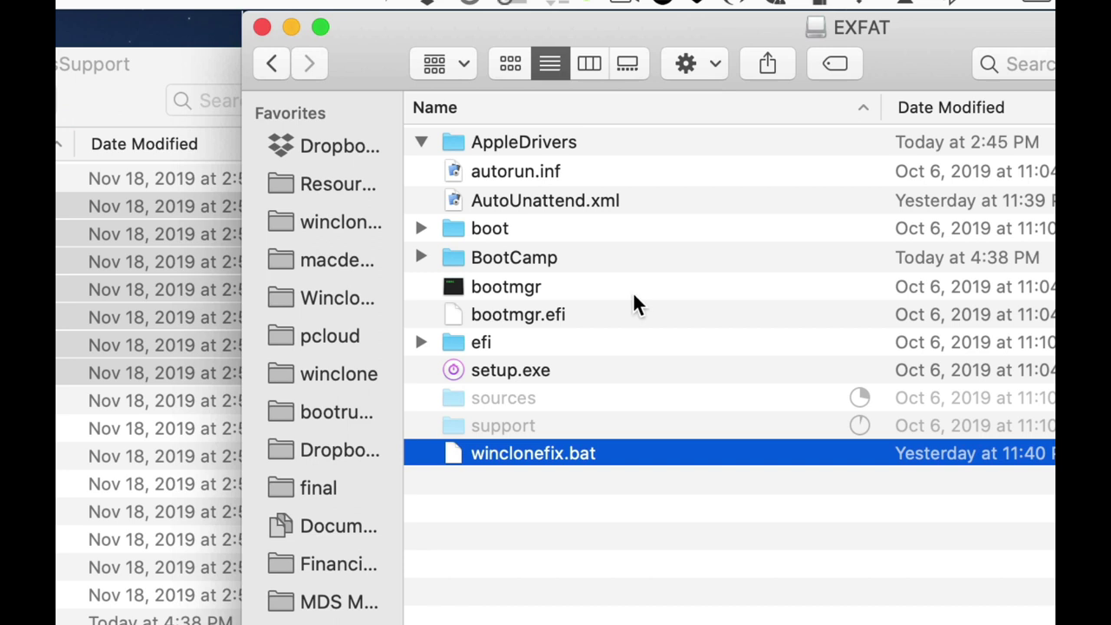
double_click(548, 150)
key("super+v")
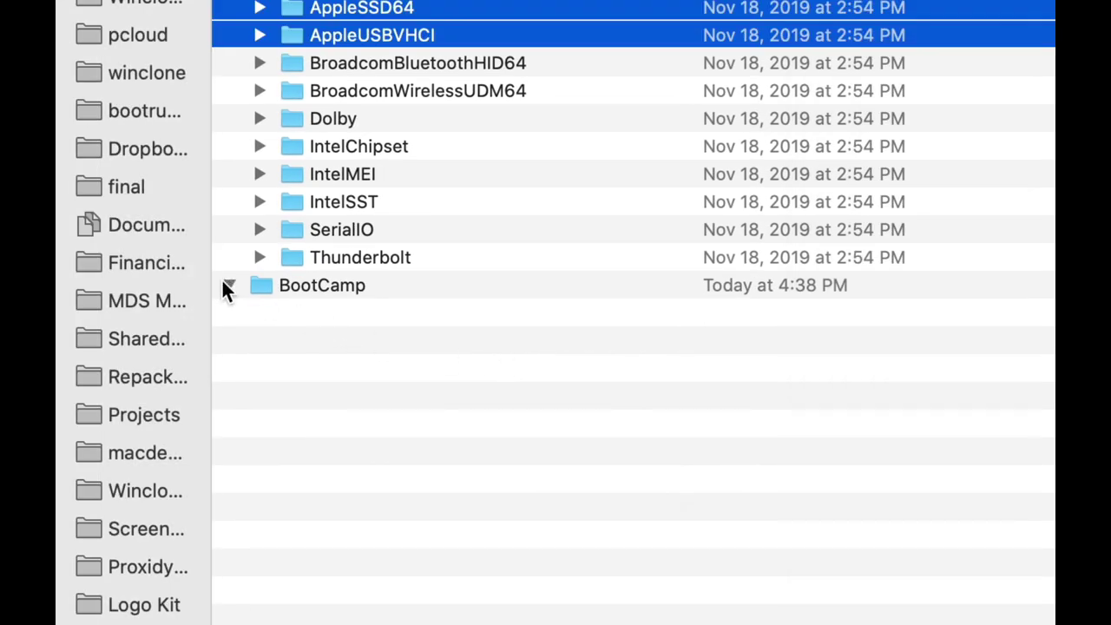
- Copy BootCamp/Drivers/Apple/AppleKeyboardInternalUSB into the AppleDrivers folder as well
left_click(227, 287)
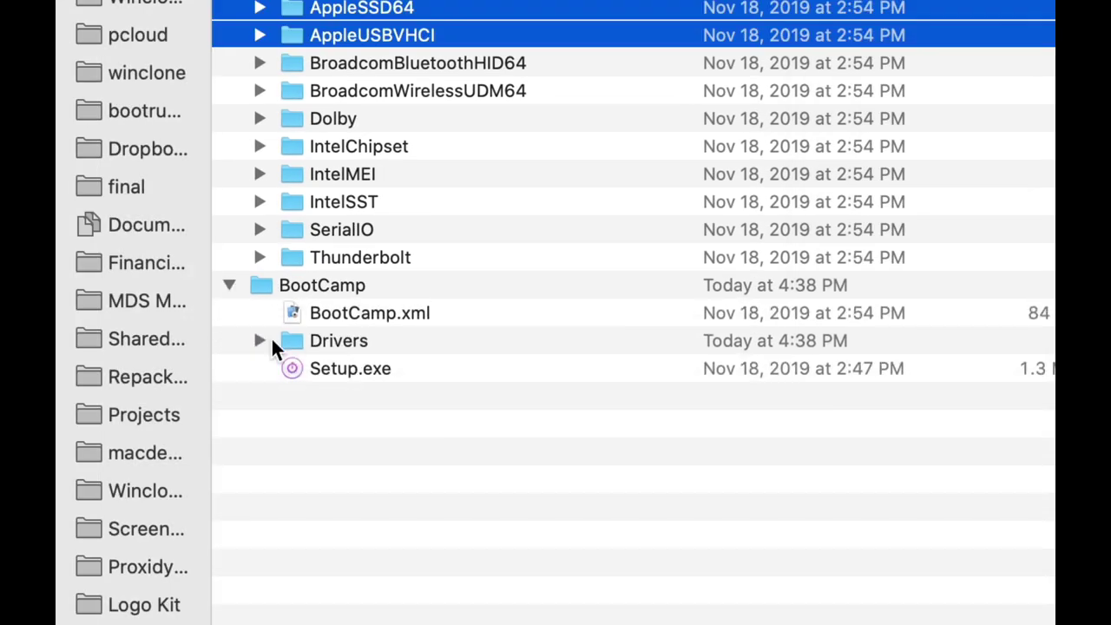
left_click(262, 340)
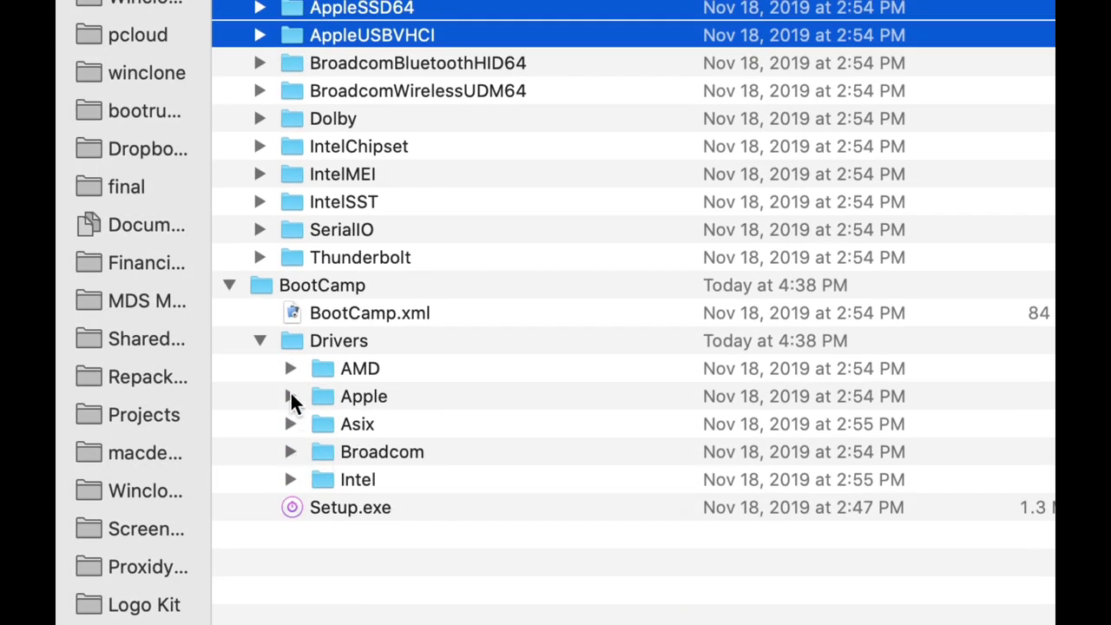
left_click(290, 396)
scroll(480, 530, "down", 3)
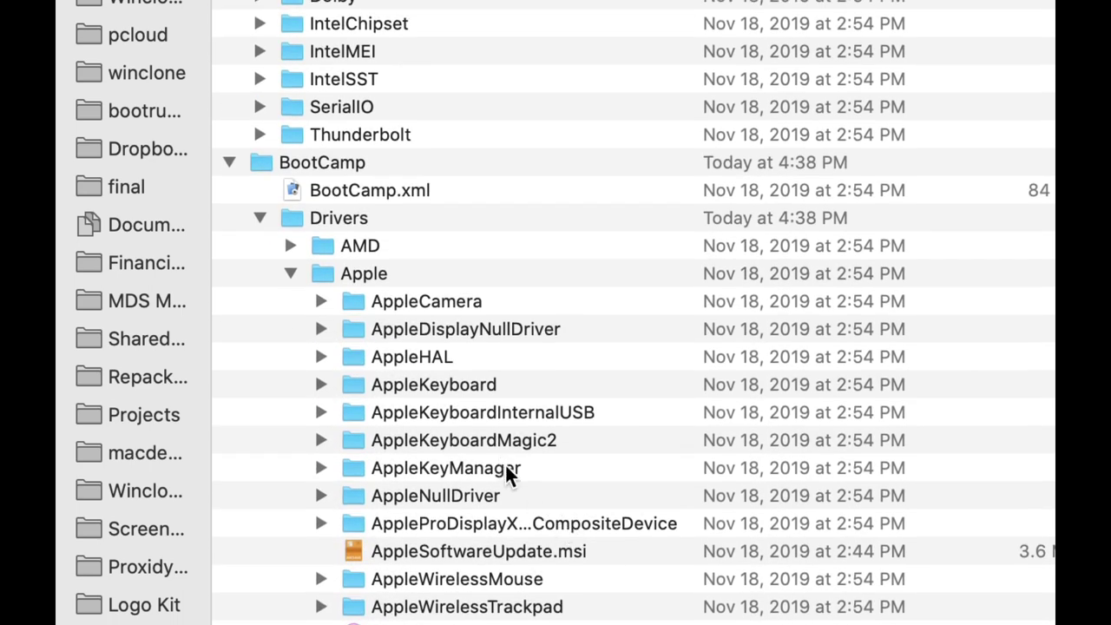
left_click(532, 412)
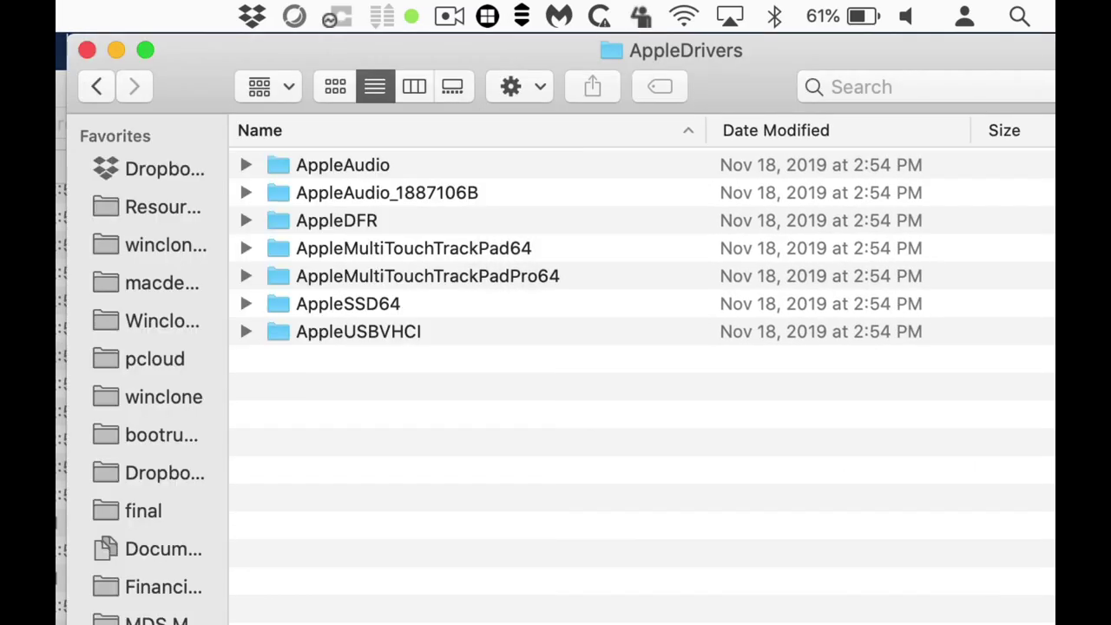
left_click_drag(681, 238, 682, 248)
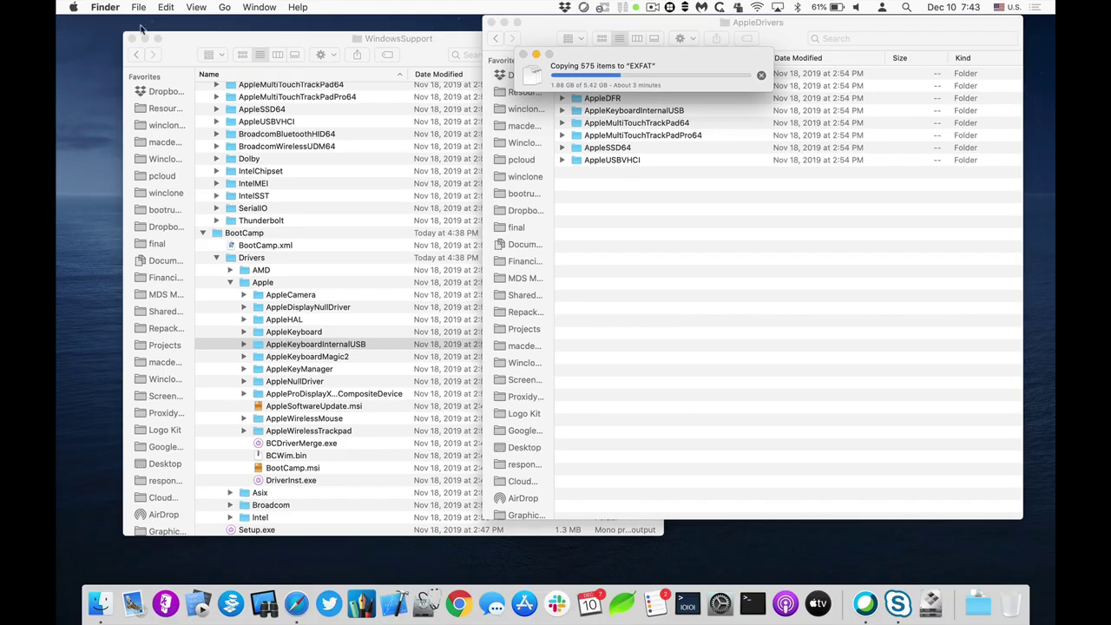
- Close WindowsSupport and move the copy progress and AppleDrivers windows aside
left_click(132, 38)
left_click_drag(609, 59, 261, 64)
left_click_drag(557, 32, 521, 44)
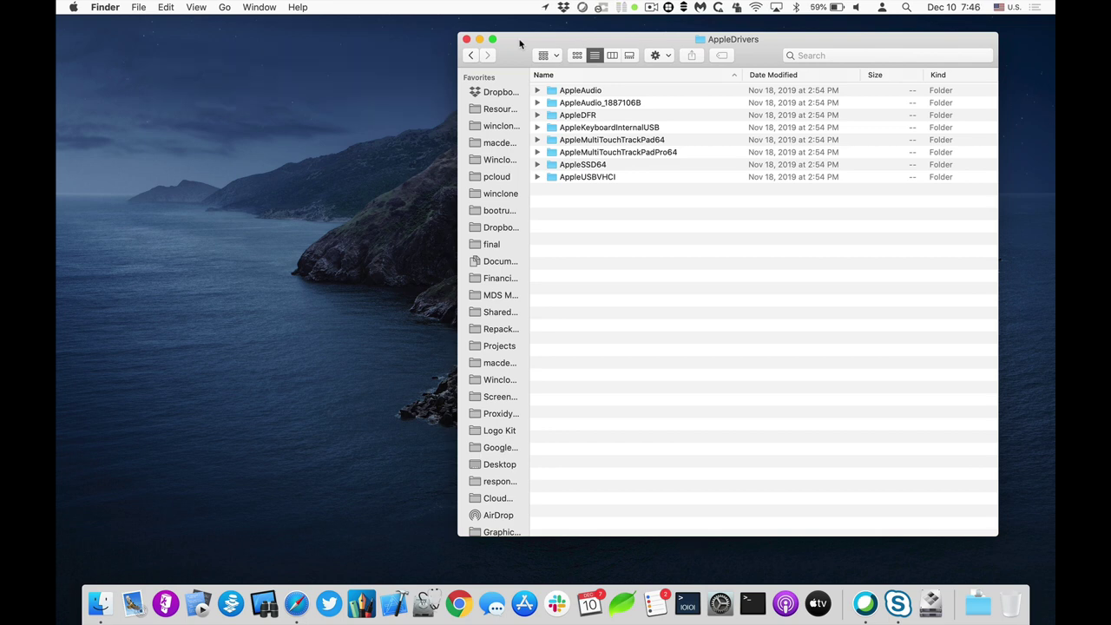
- Open EXFAT without the sidebar and check AppleDrivers holds AppleAudio through AppleUSBVHCI plus AppleKeyboardInternalUSB
key("super+shift+c")
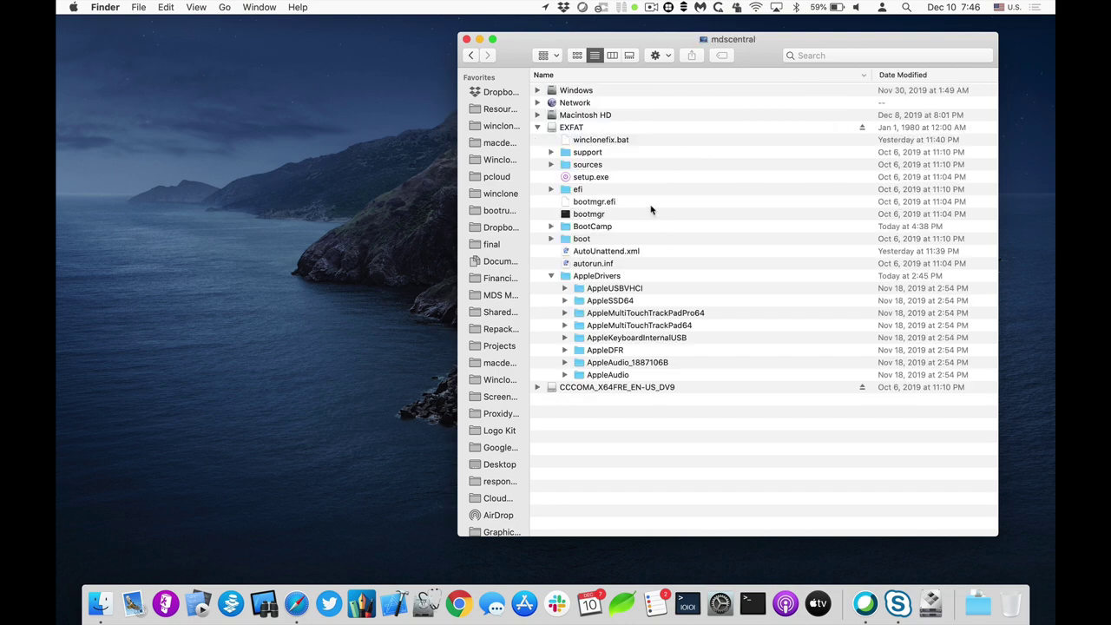
double_click(575, 128)
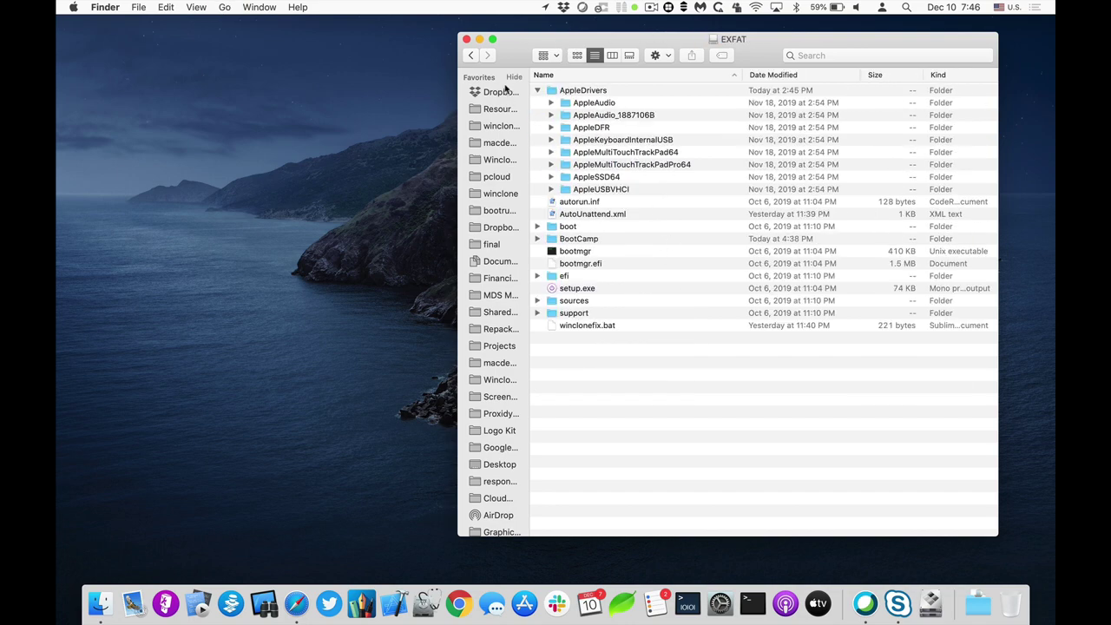
key("ctrl+super+s")
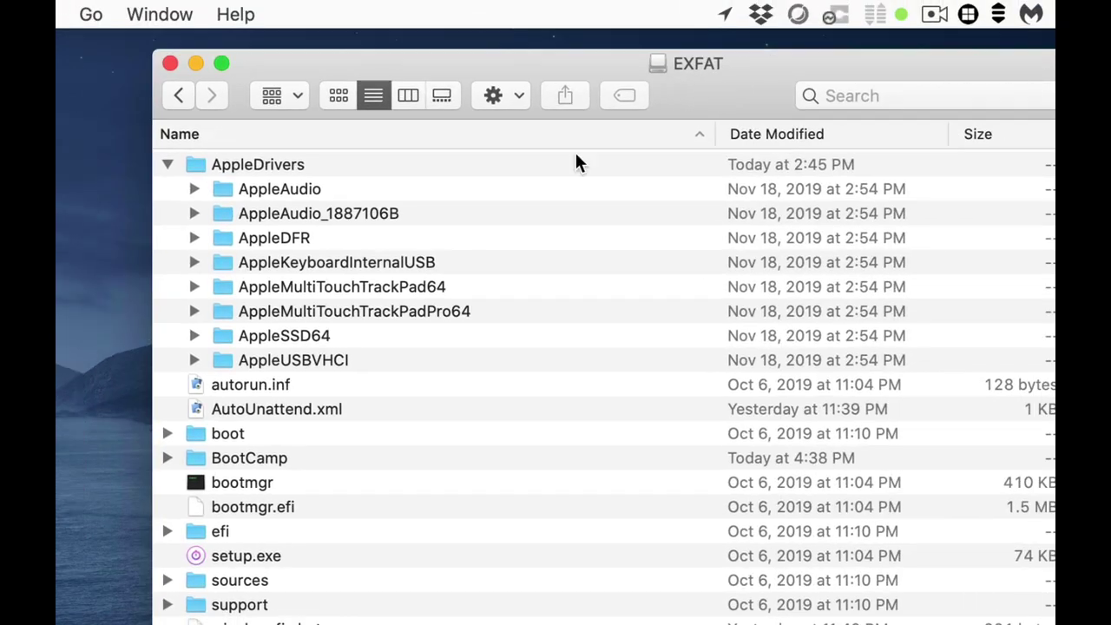
left_click(260, 167)
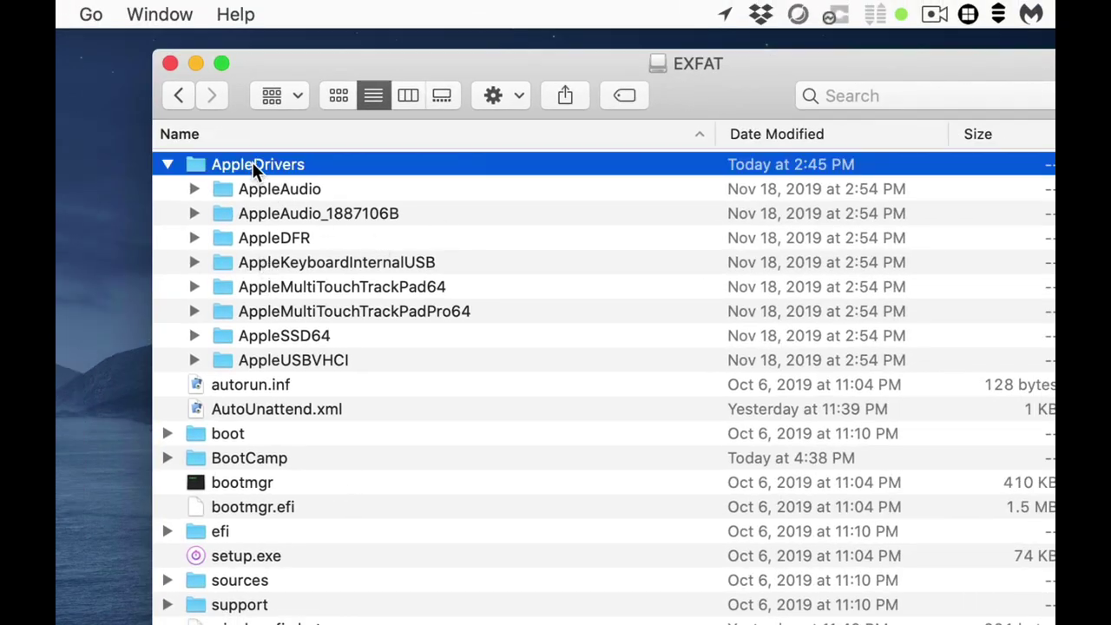
left_click(256, 186)
left_click(250, 362)
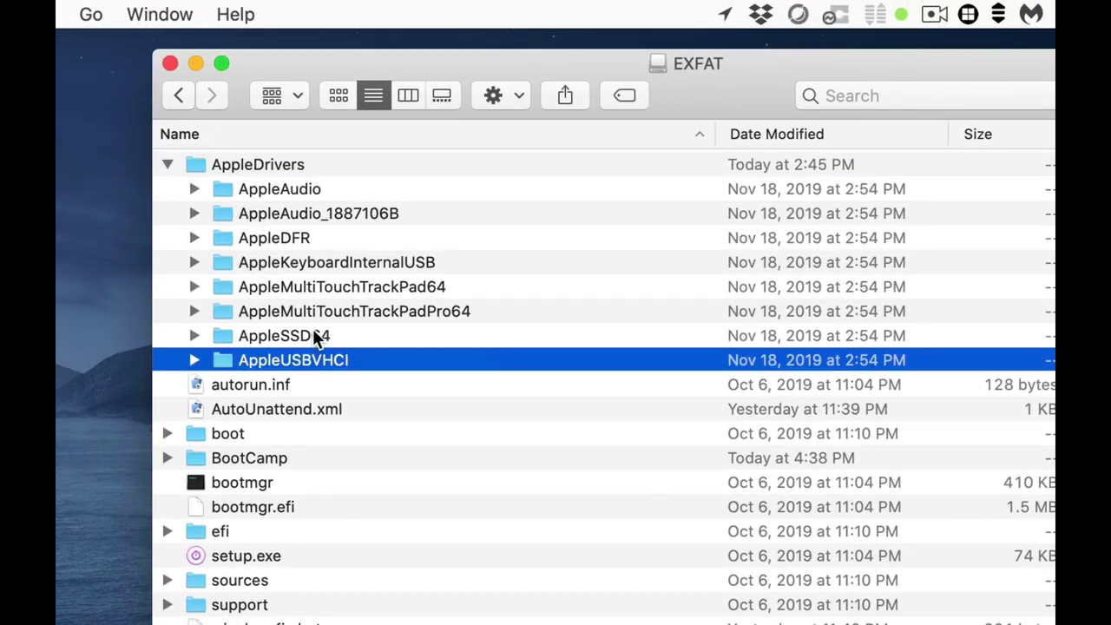
left_click(354, 264)
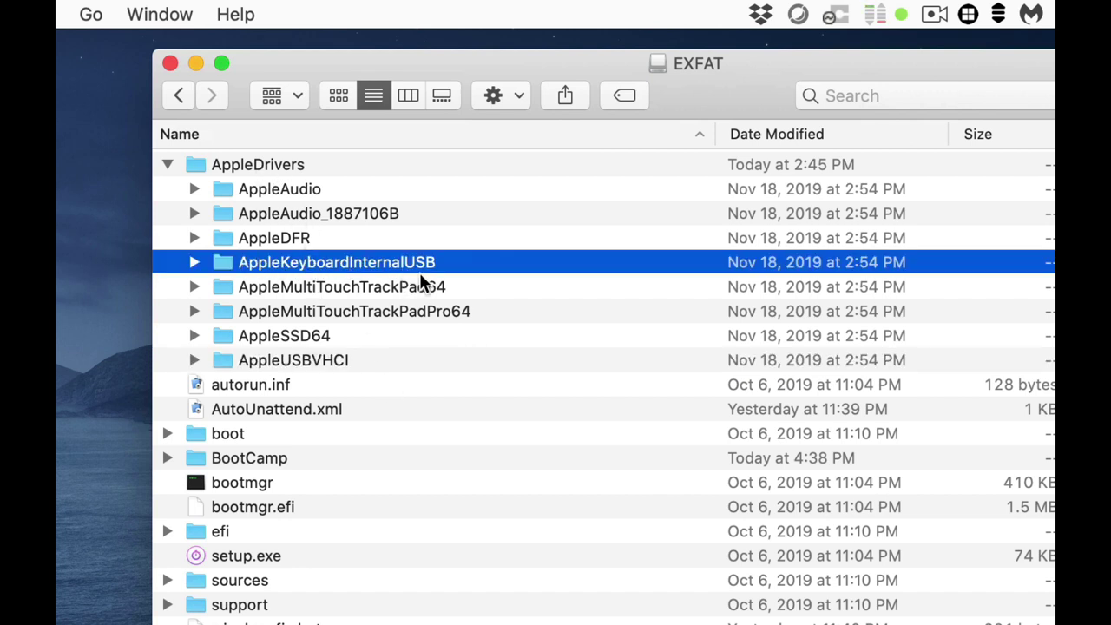
- Check the boot folder, bootmgr file and BootCamp folder on EXFAT
left_click(168, 164)
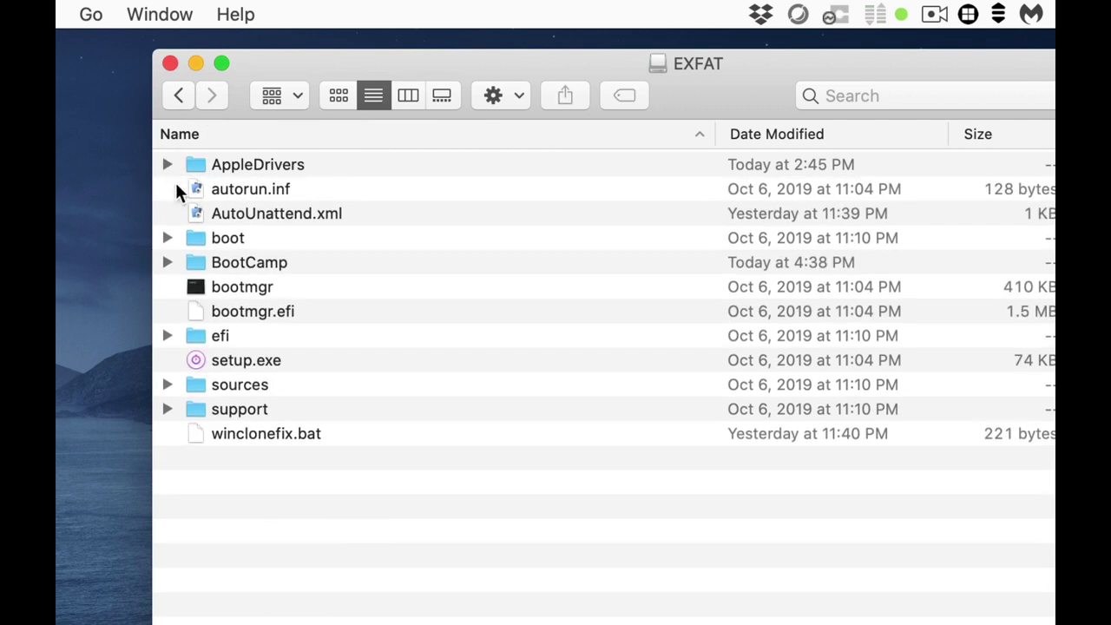
left_click(225, 237)
left_click(237, 285)
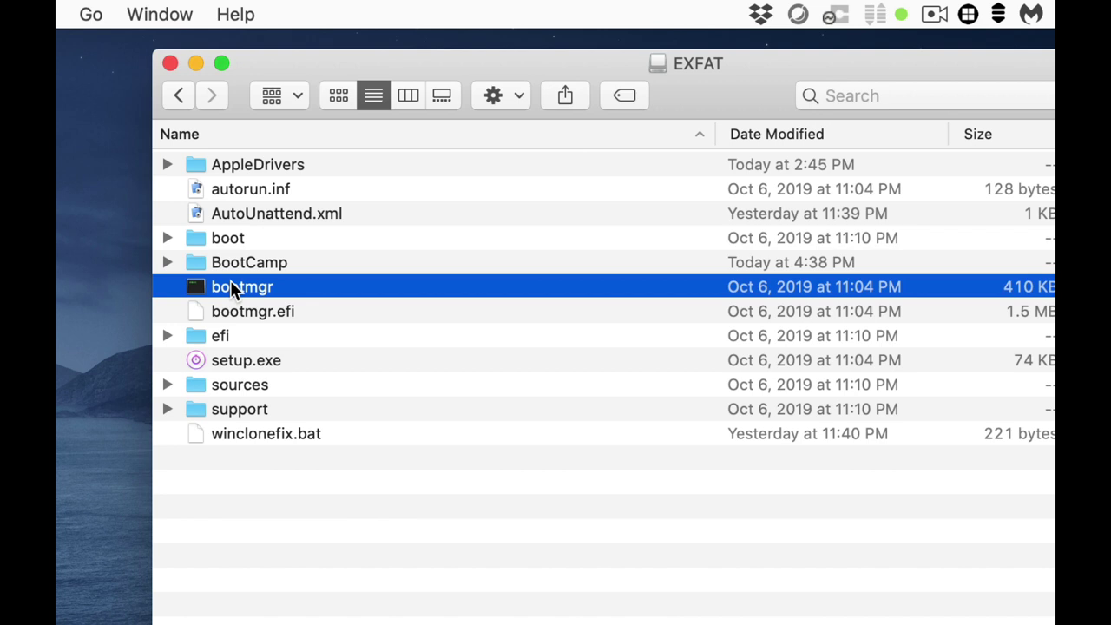
left_click(168, 261)
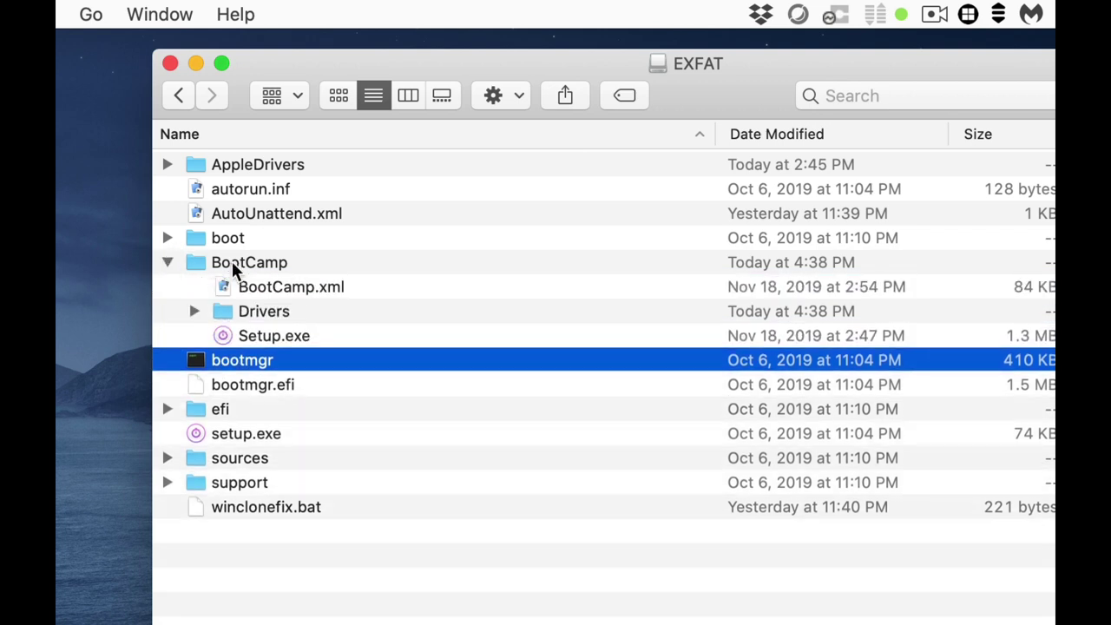
left_click(231, 261)
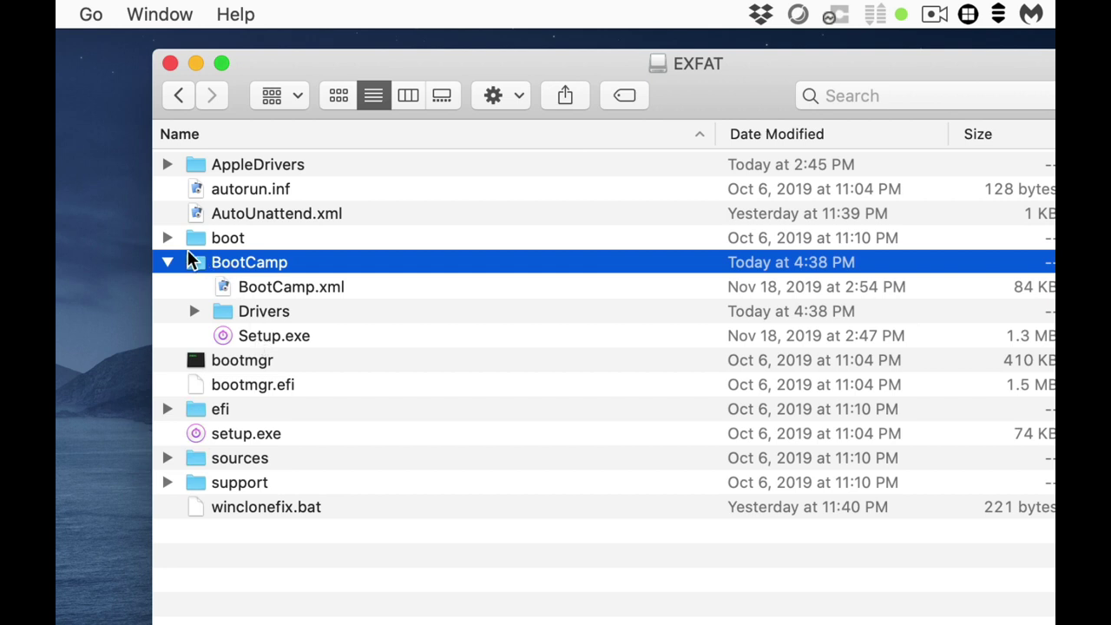
left_click(167, 262)
- Review AutoUnattend.xml in a text editor, then bring up the restart options
left_click(242, 172)
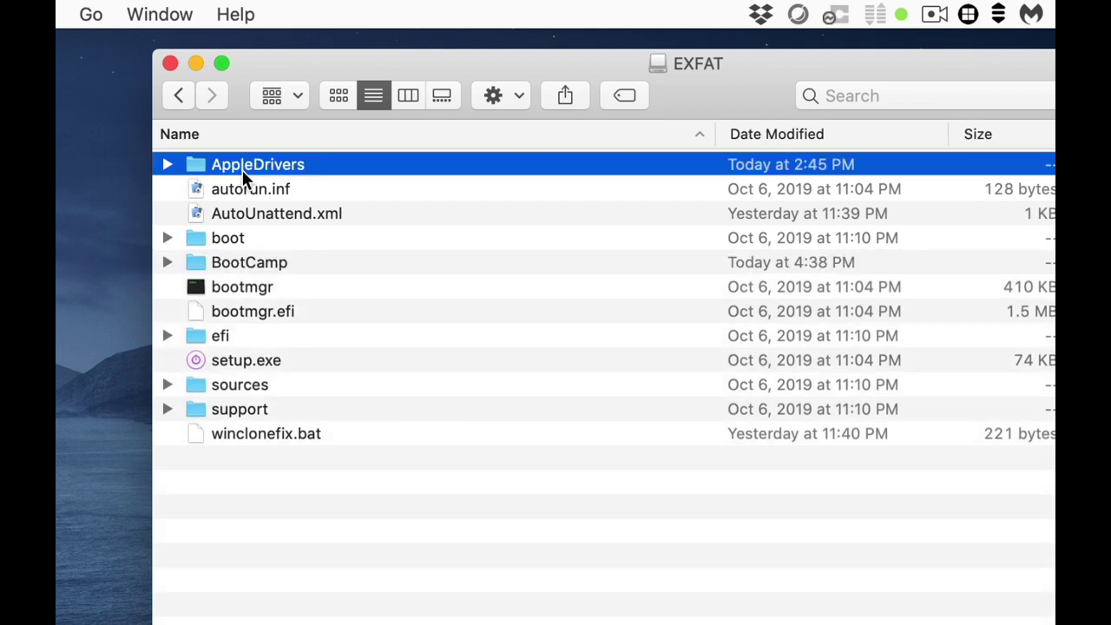
left_click(278, 218)
double_click(278, 218)
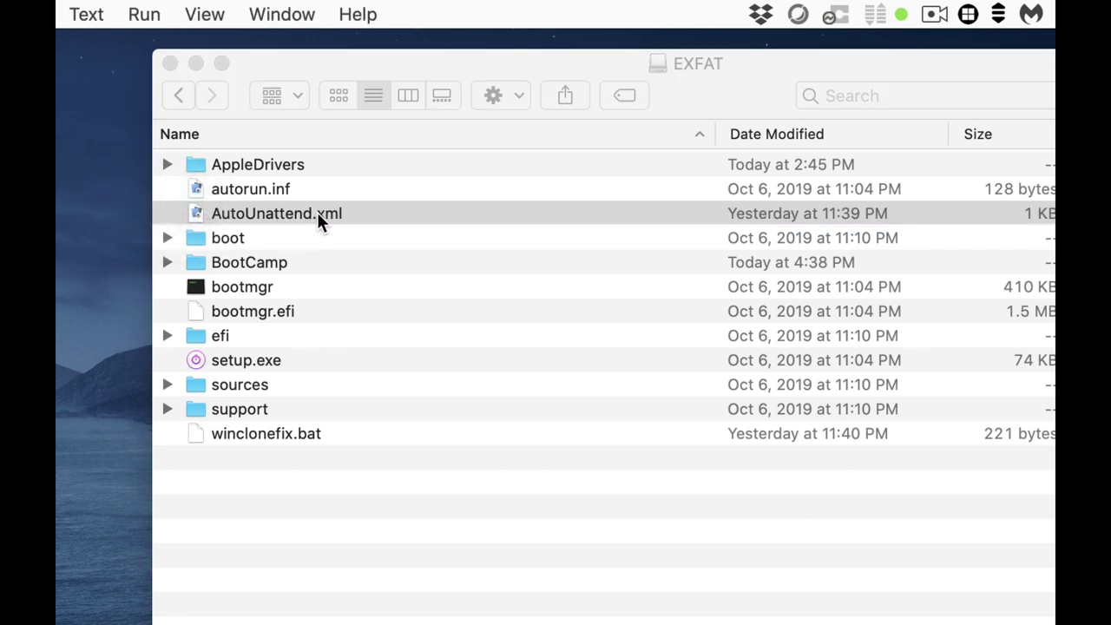
left_click(239, 409)
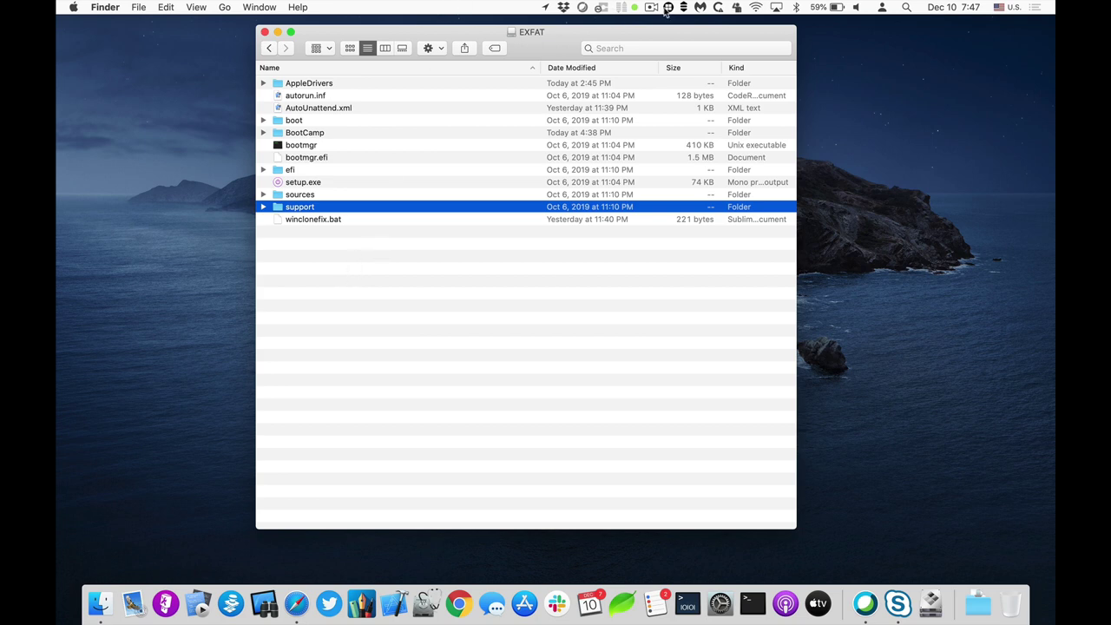
left_click(73, 7)
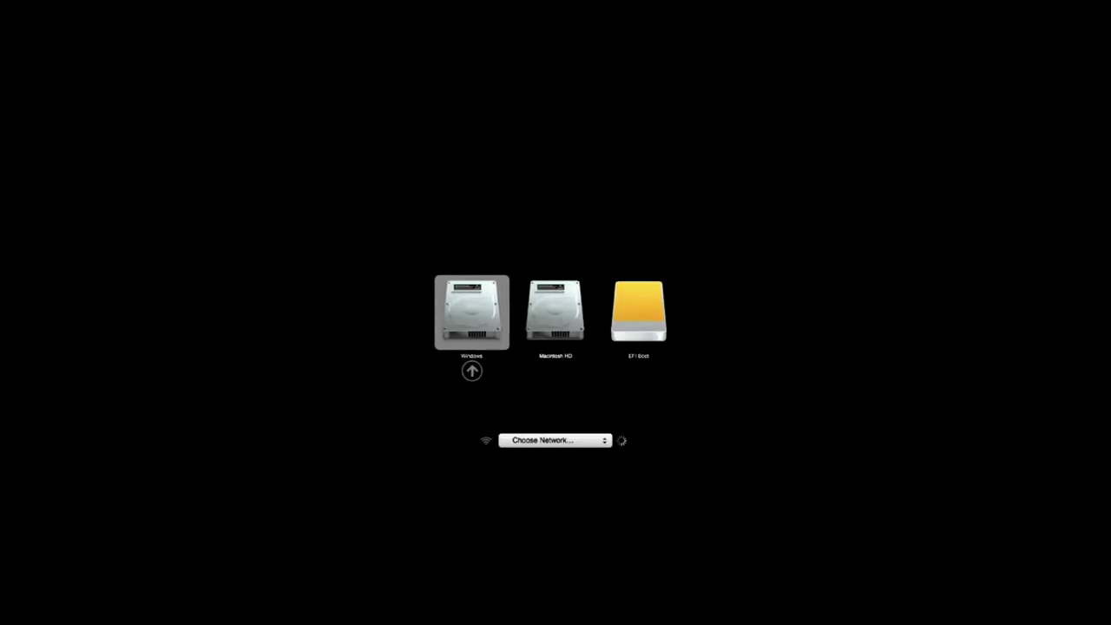
- Choose the EFI Boot USB drive in Startup Manager
key("Right")
key("Right")
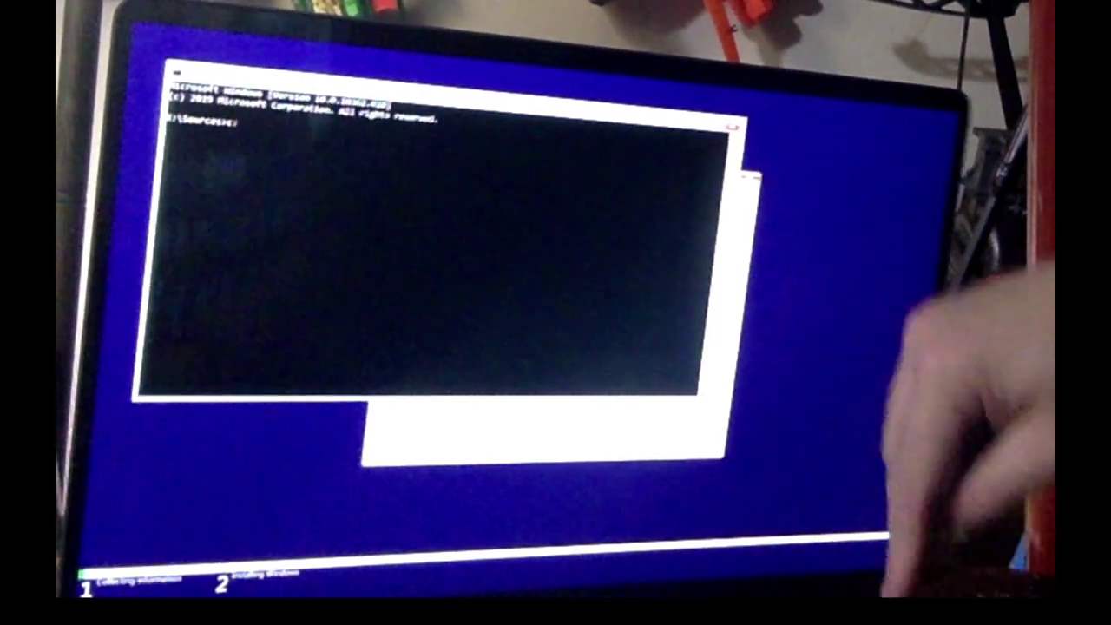
- Run c:\winclonefix.bat to inject the eight Apple driver packages, then let the Mac reboot
type("\\winclonefix.bat")
key("Return")
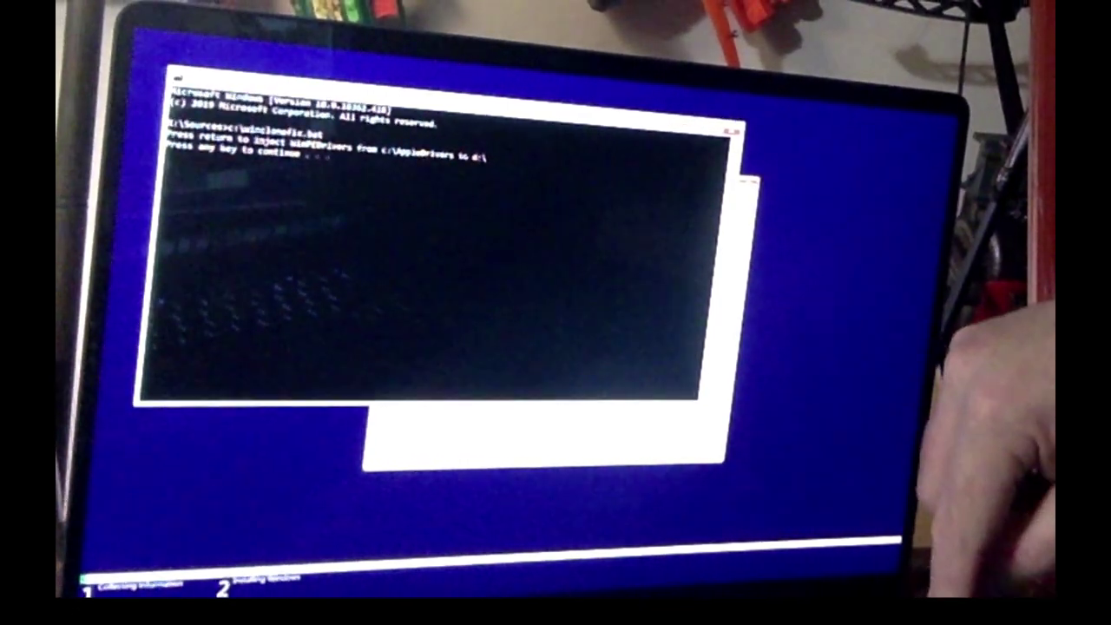
key("Return")
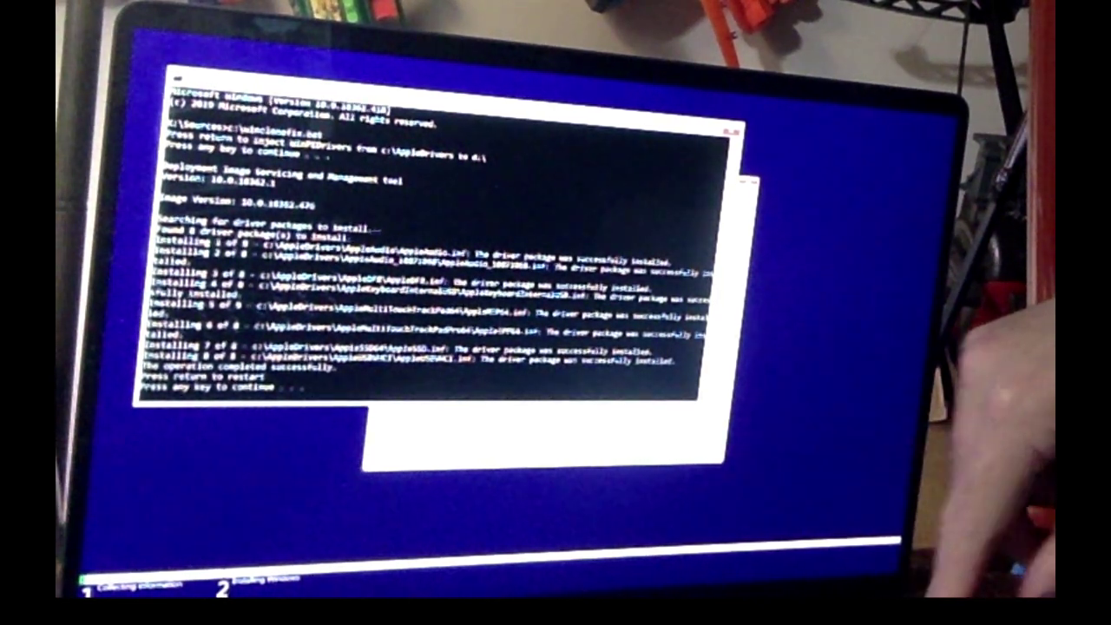
key("Return")
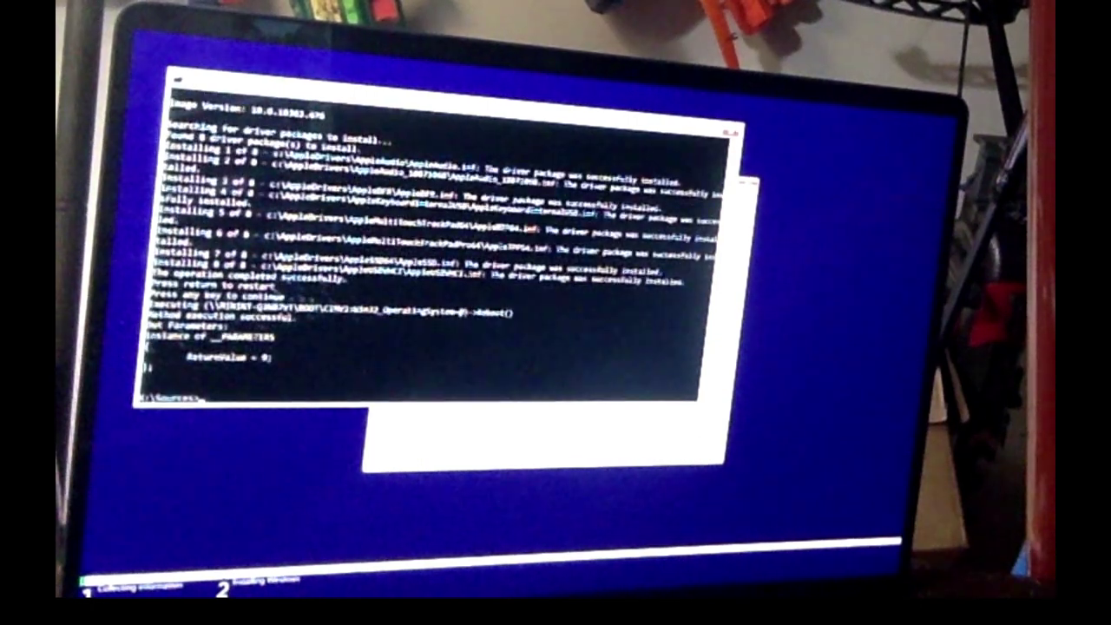